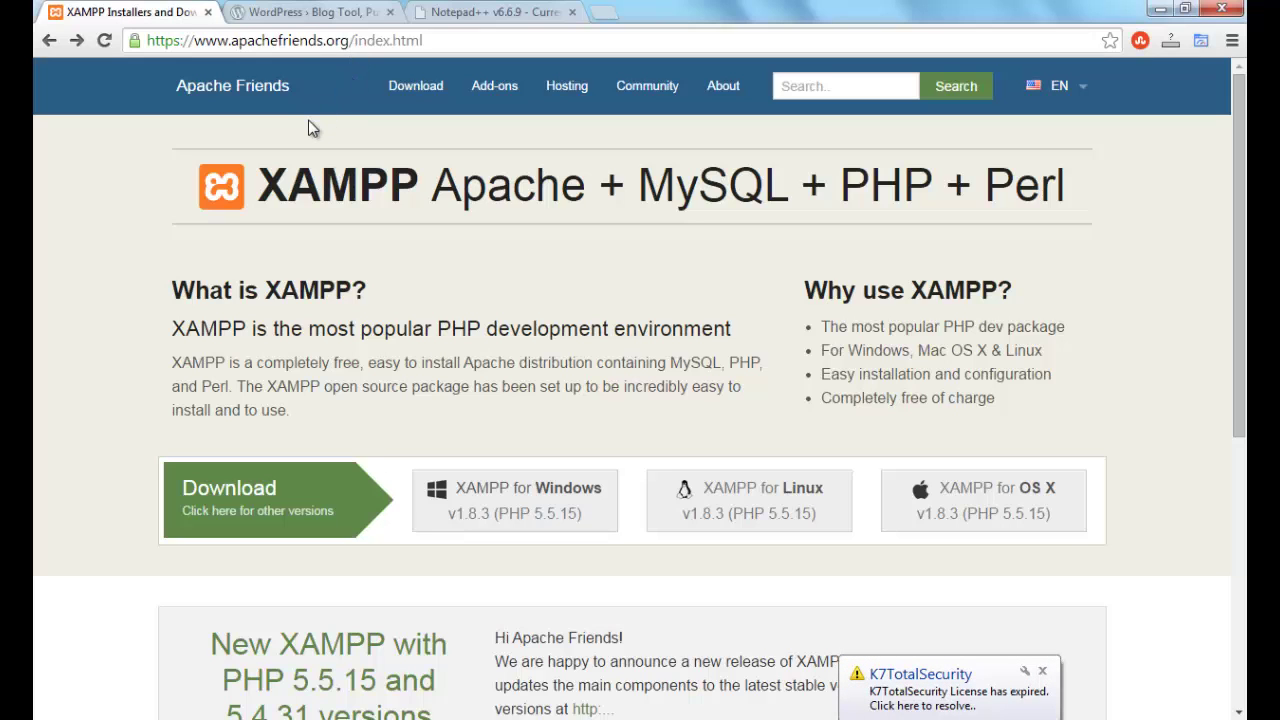
Review the WordPress and Notepad++ download pages in Chrome, then bring the tuts folder window forward
left_click(296, 17)
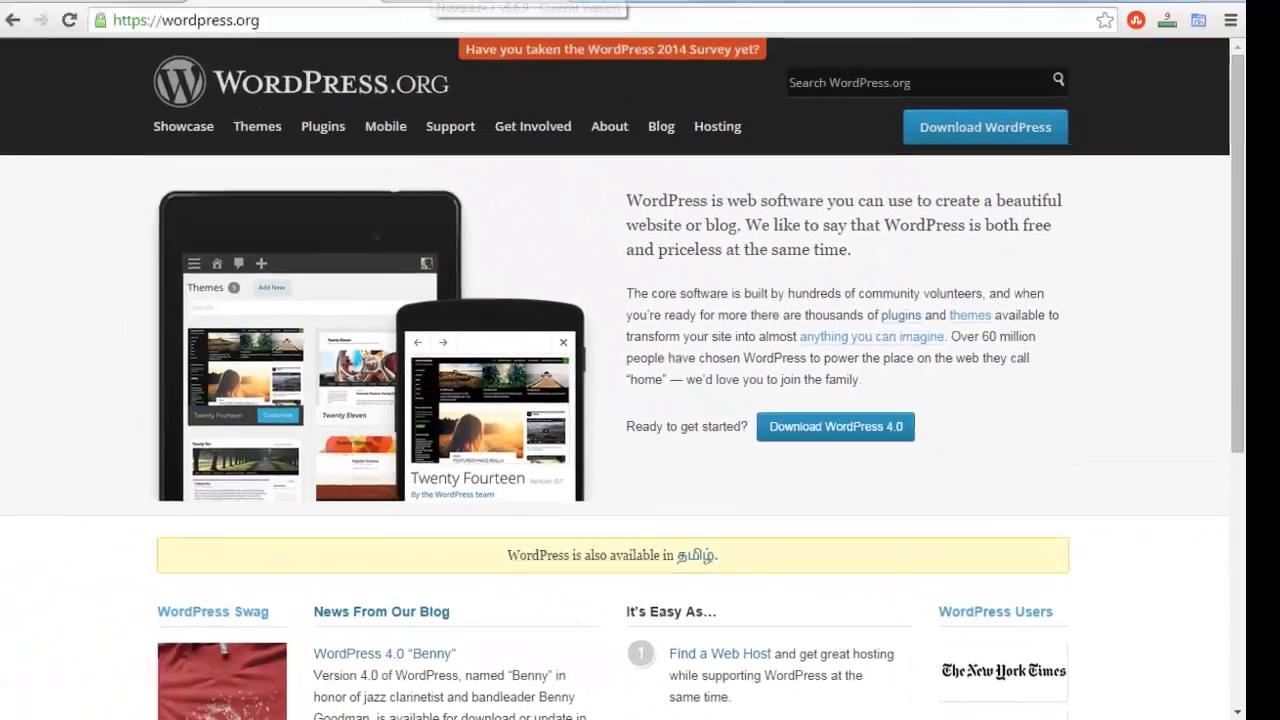
left_click(455, 14)
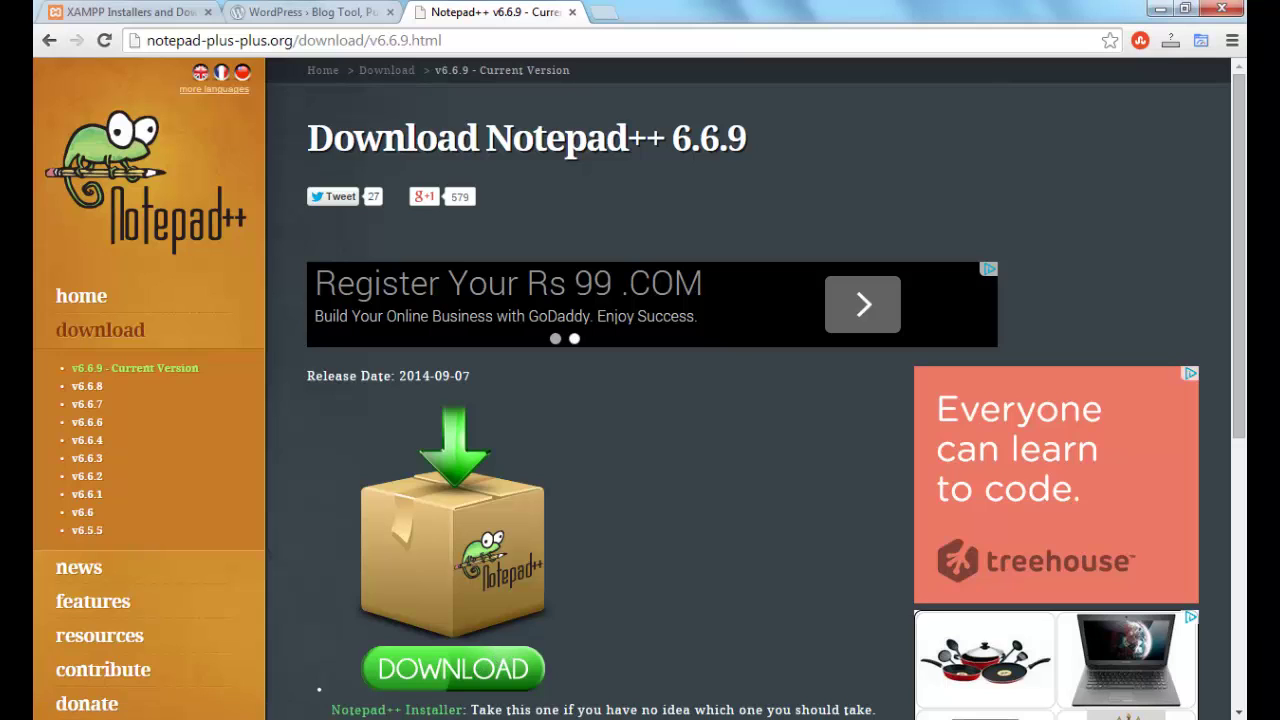
mouse_move(528, 718)
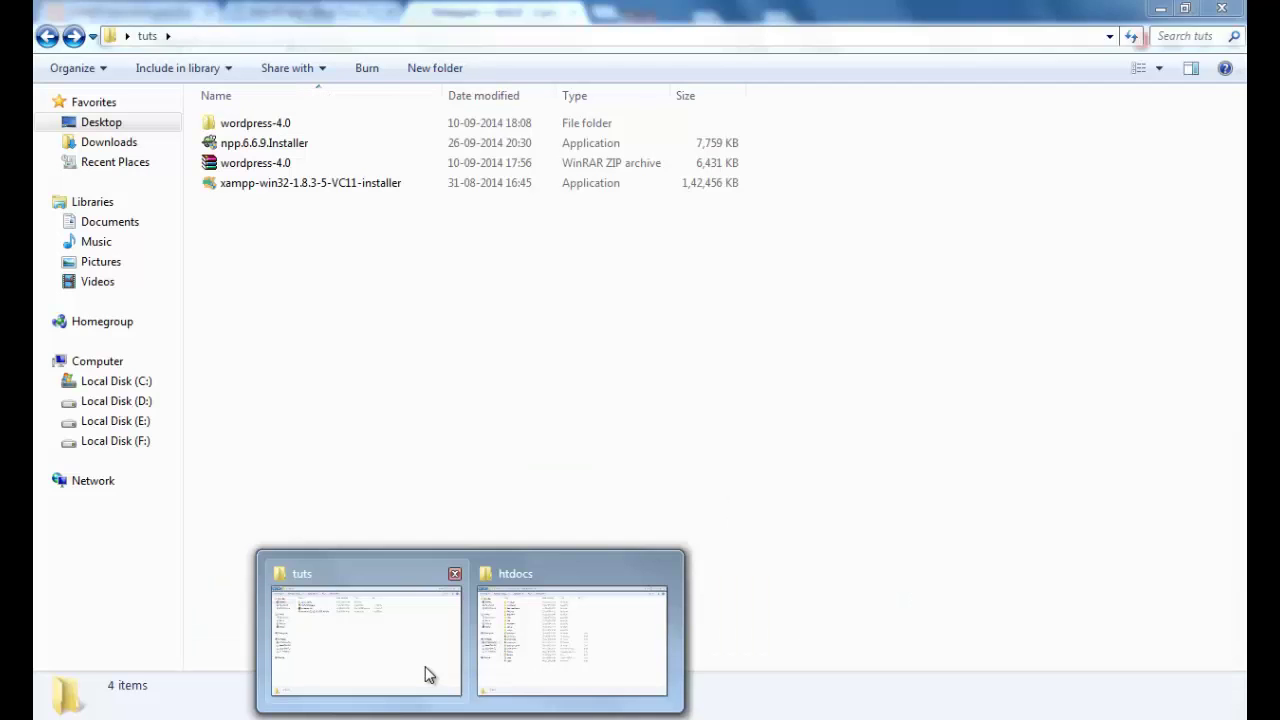
left_click(429, 674)
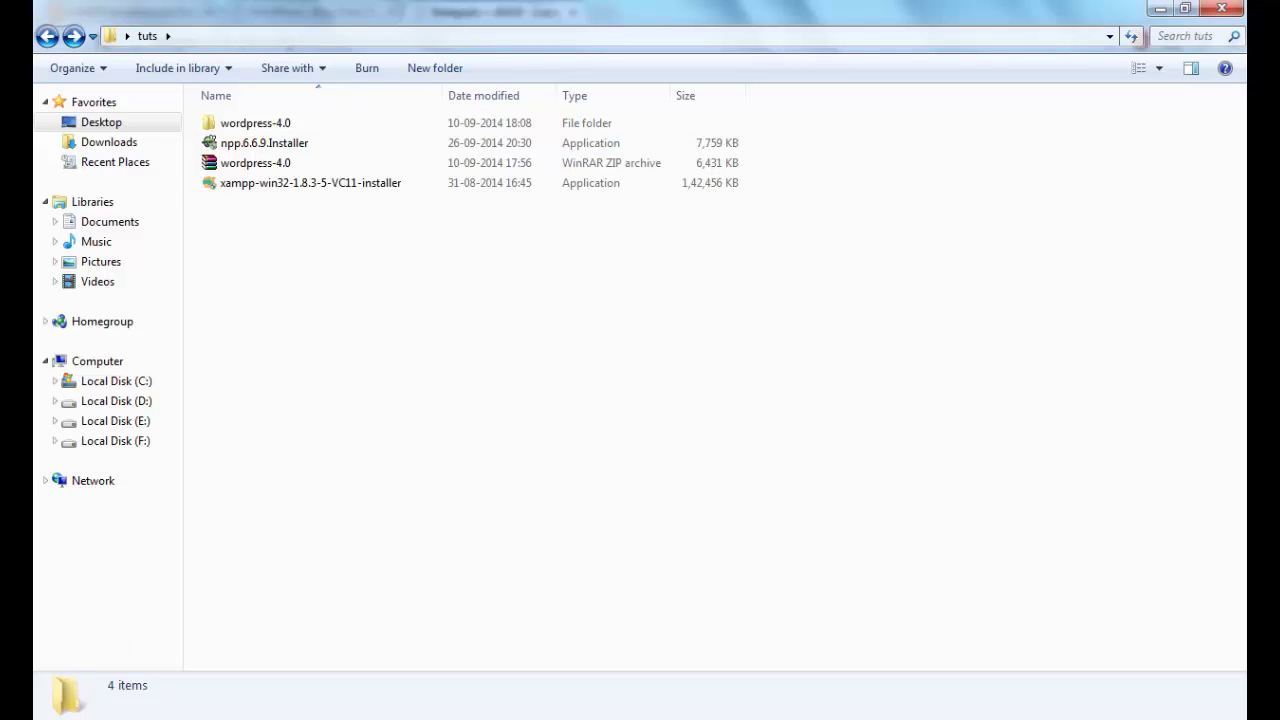
Launch XAMPP Control Panel from the XAMPP group under All Programs in the Start menu
left_click(60, 716)
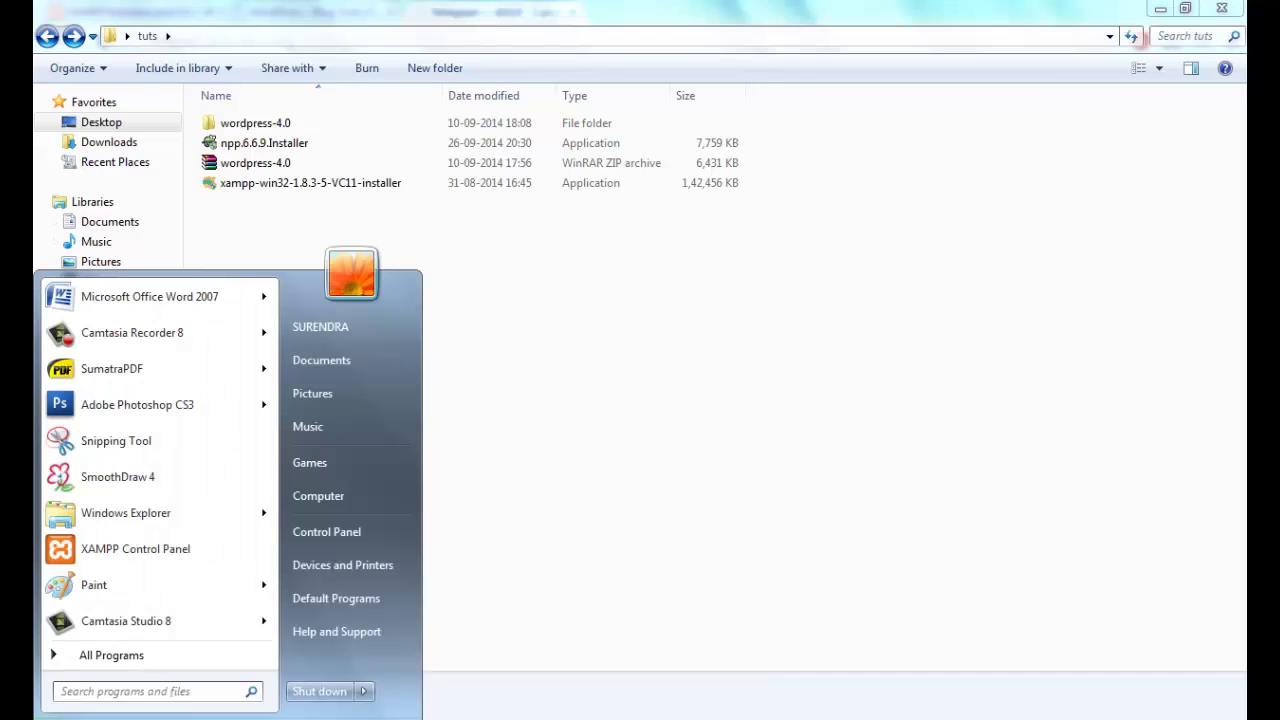
left_click(131, 667)
scroll(240, 628, "down", 10)
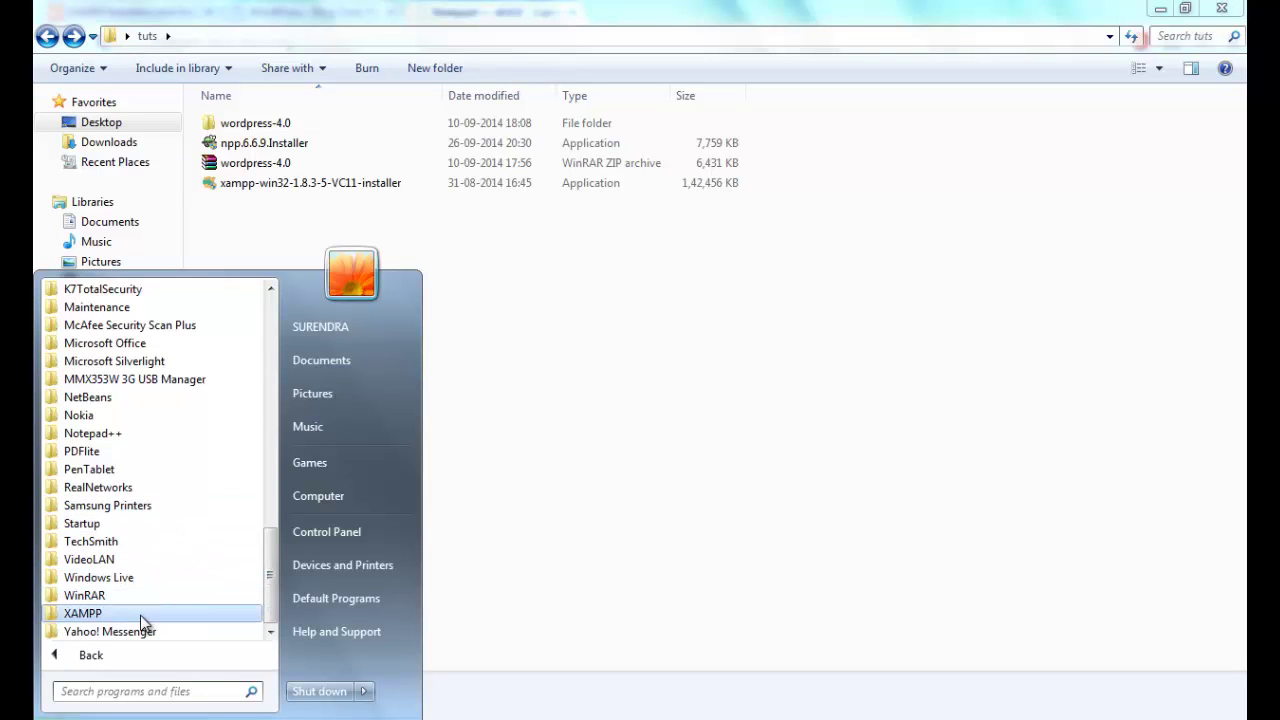
left_click(140, 614)
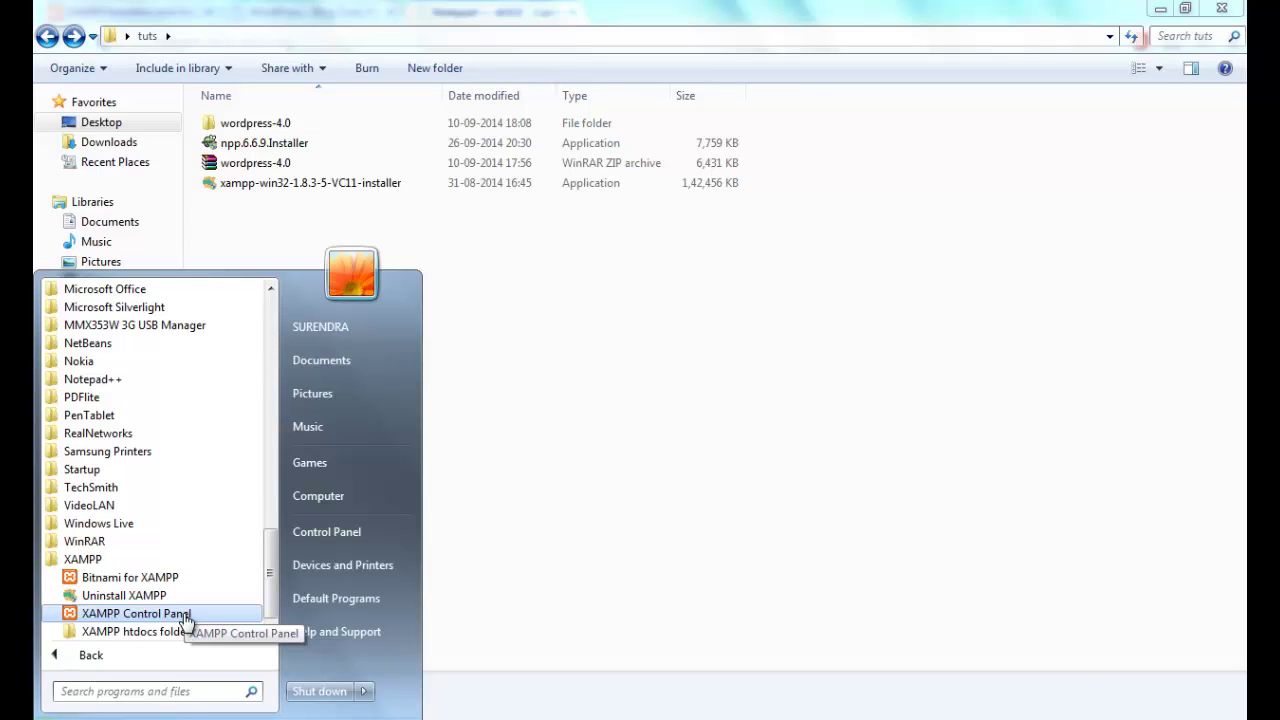
left_click(186, 620)
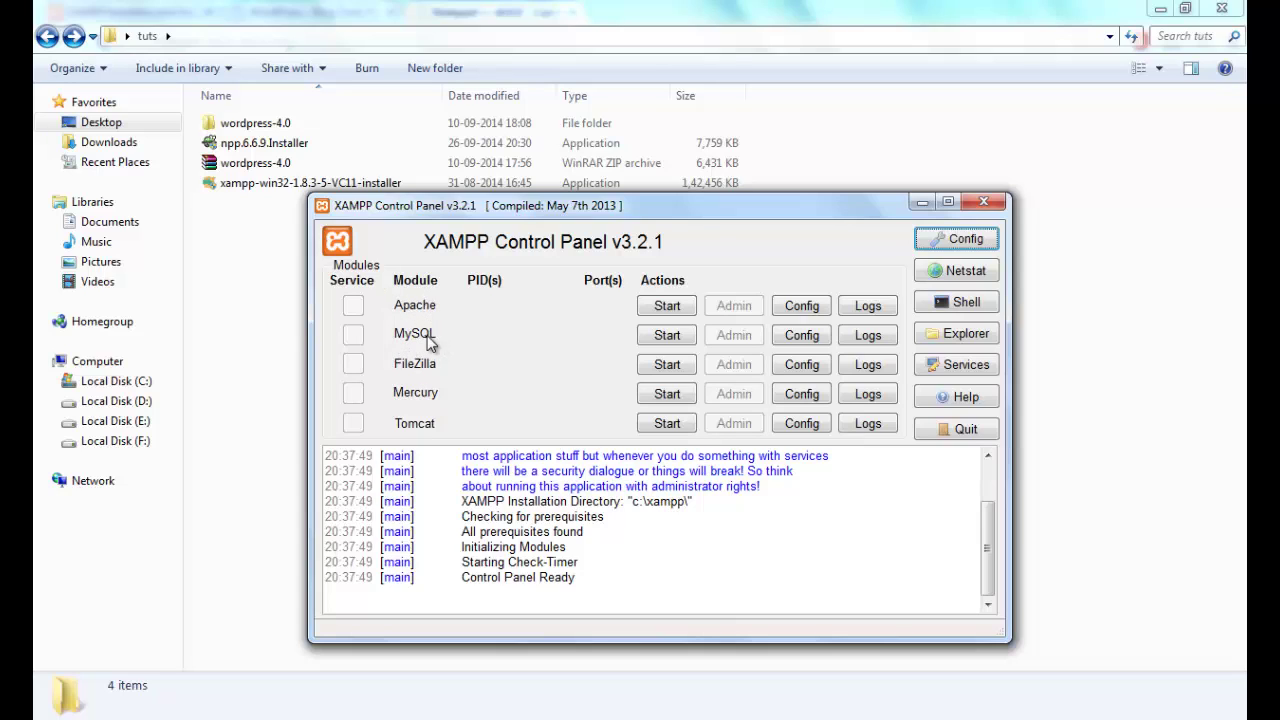
Start the Apache and MySQL servers, then minimize XAMPP Control Panel
left_click(664, 306)
left_click(667, 334)
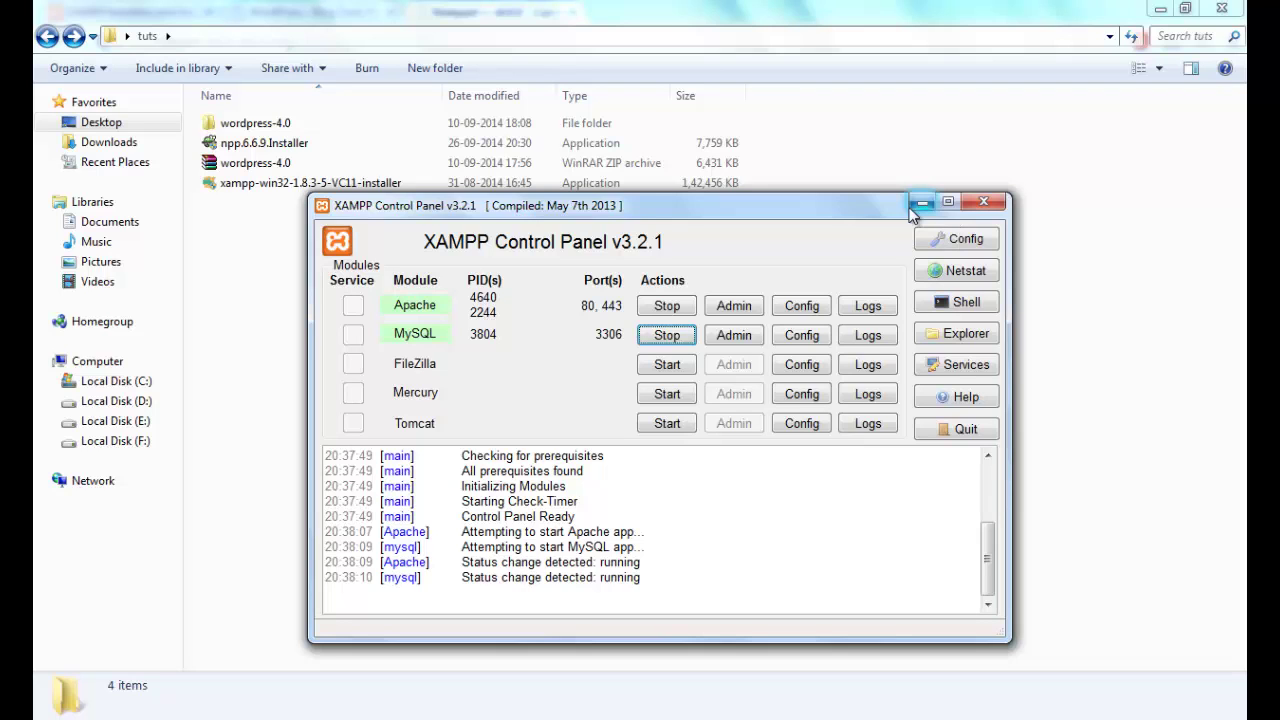
left_click(912, 208)
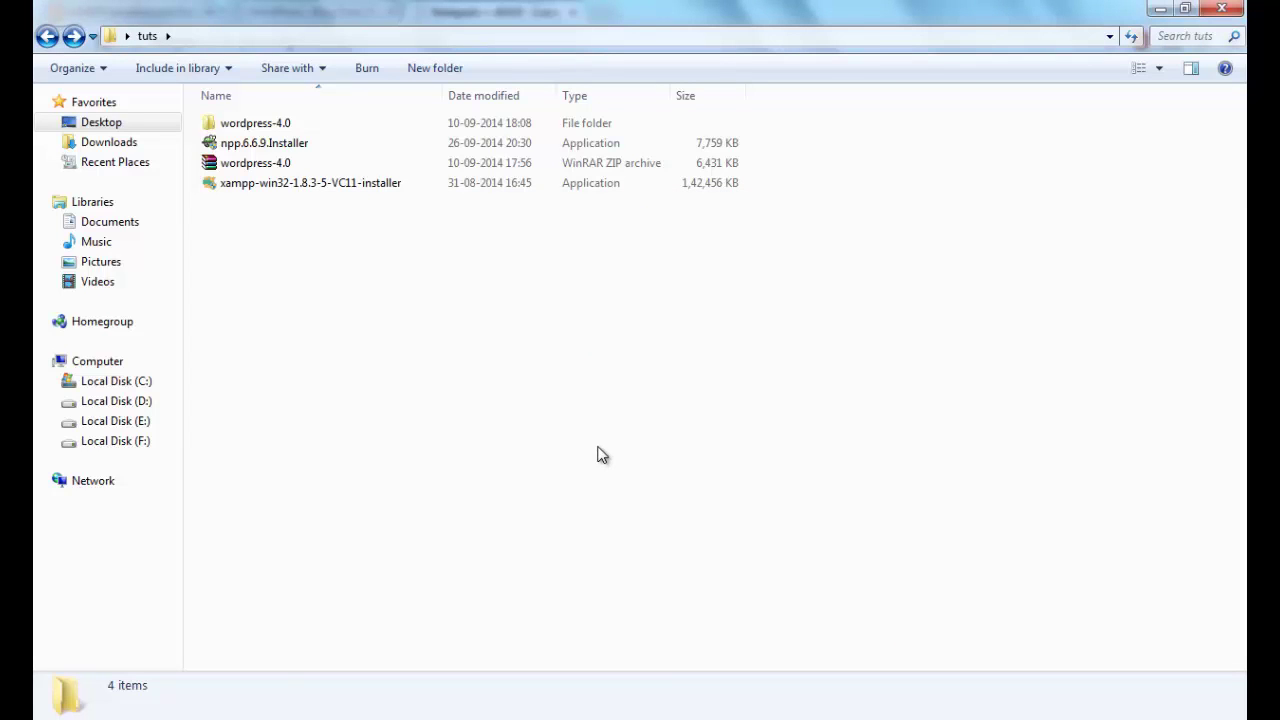
Navigate from Computer through Local Disk (C:) and xampp into the htdocs folder
key("super")
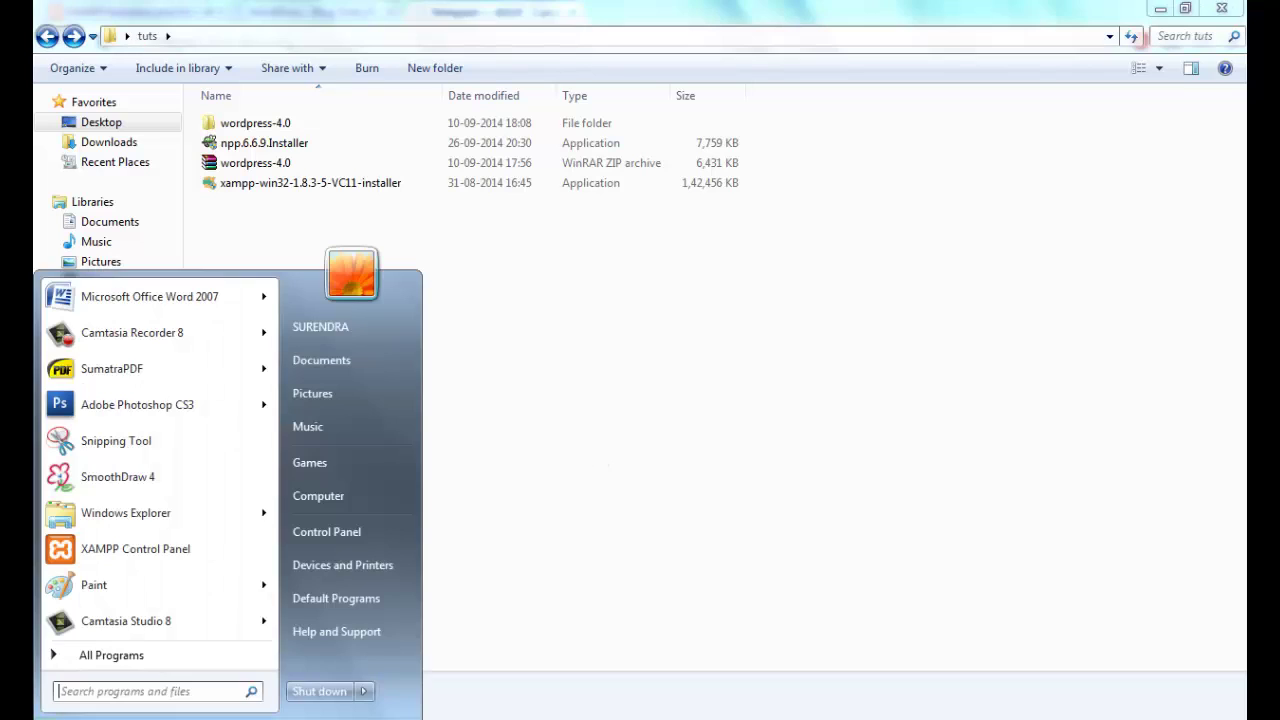
left_click(356, 496)
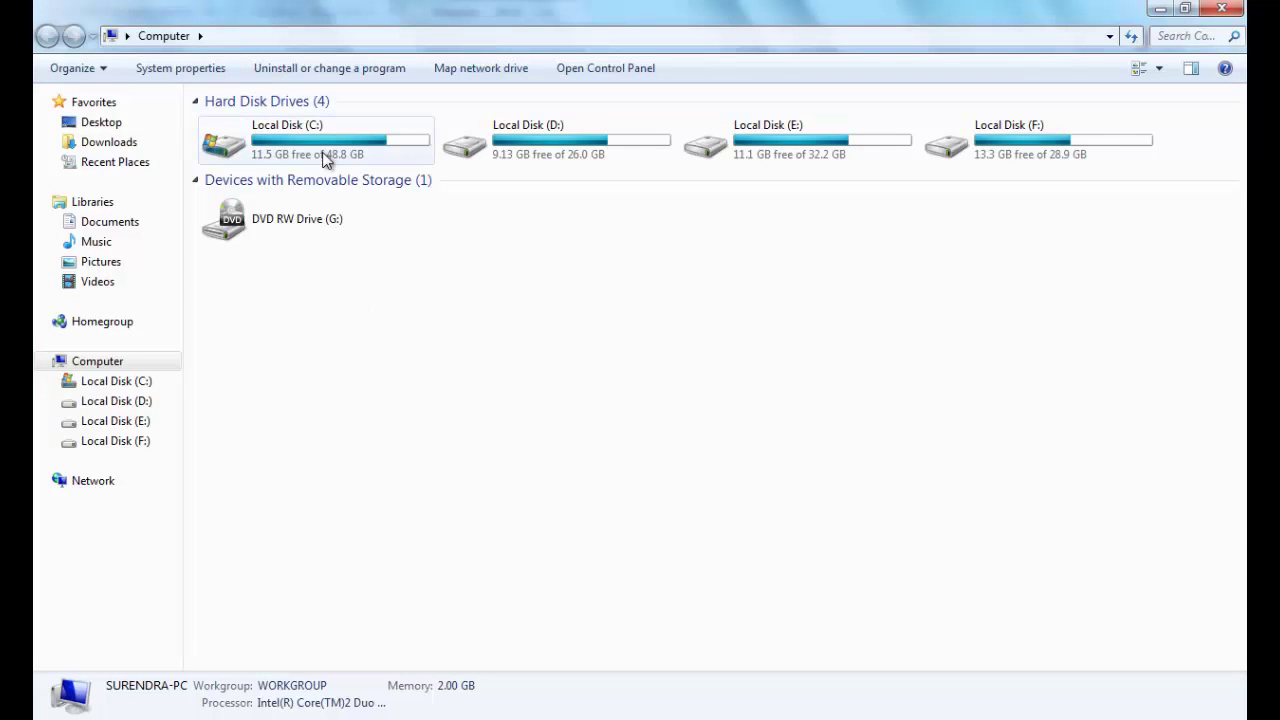
double_click(323, 160)
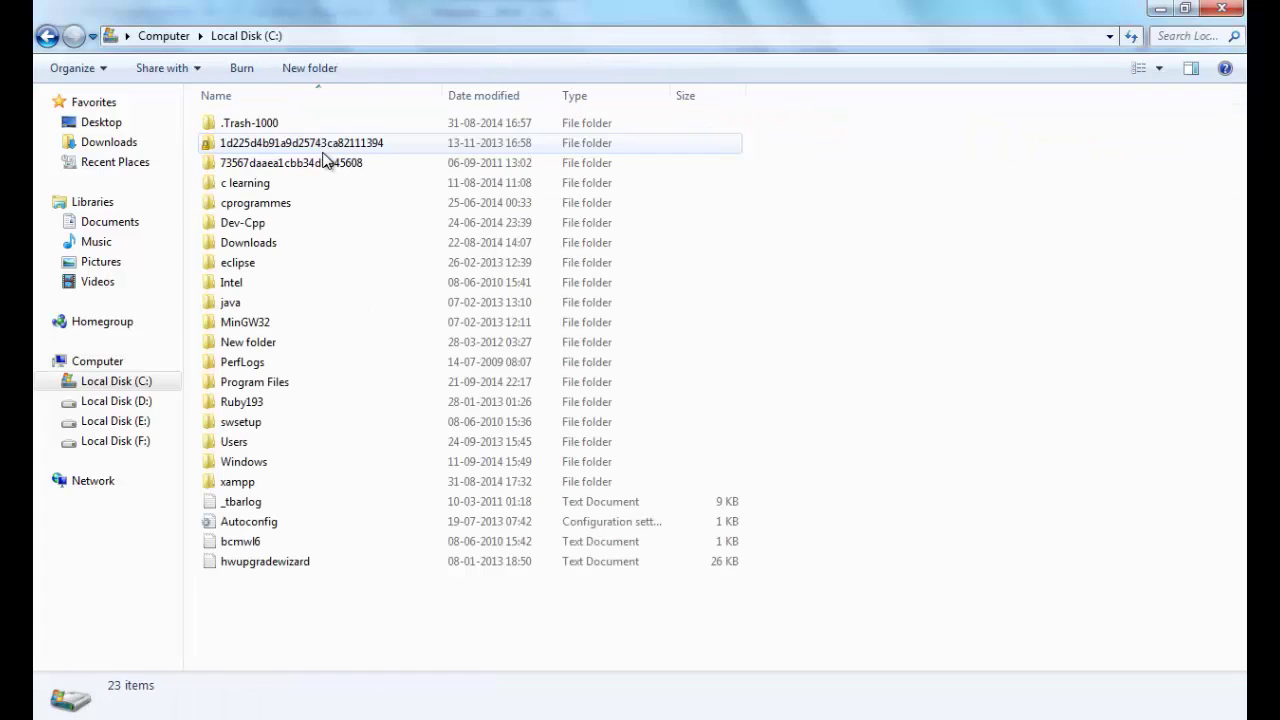
left_click(294, 485)
double_click(294, 483)
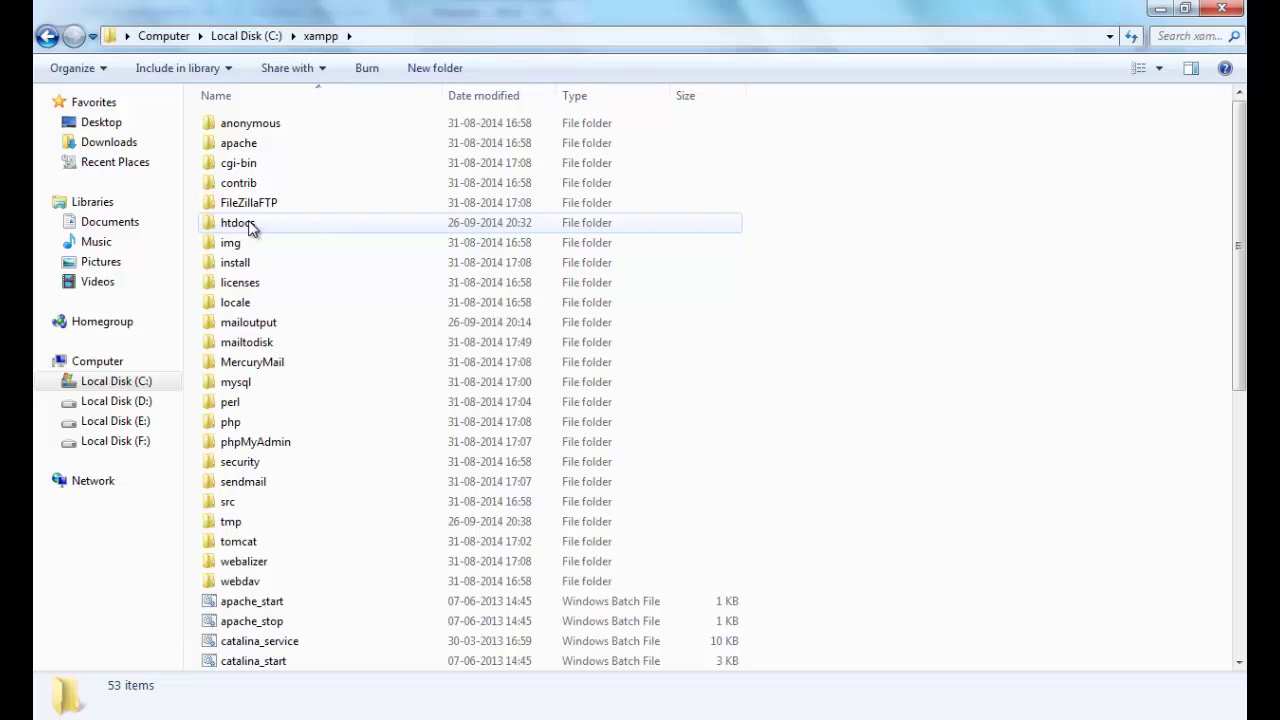
double_click(238, 223)
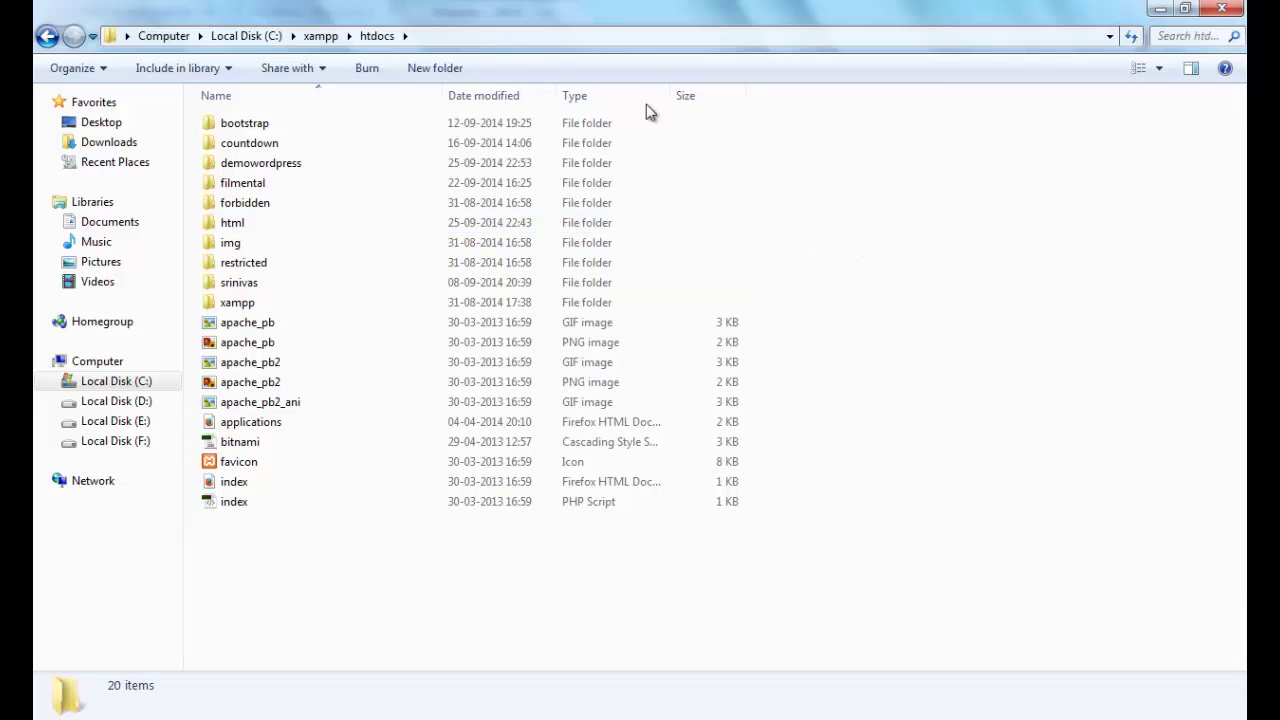
Create and open a new 'wptutorials' folder in htdocs, then switch back to Chrome
left_click(449, 70)
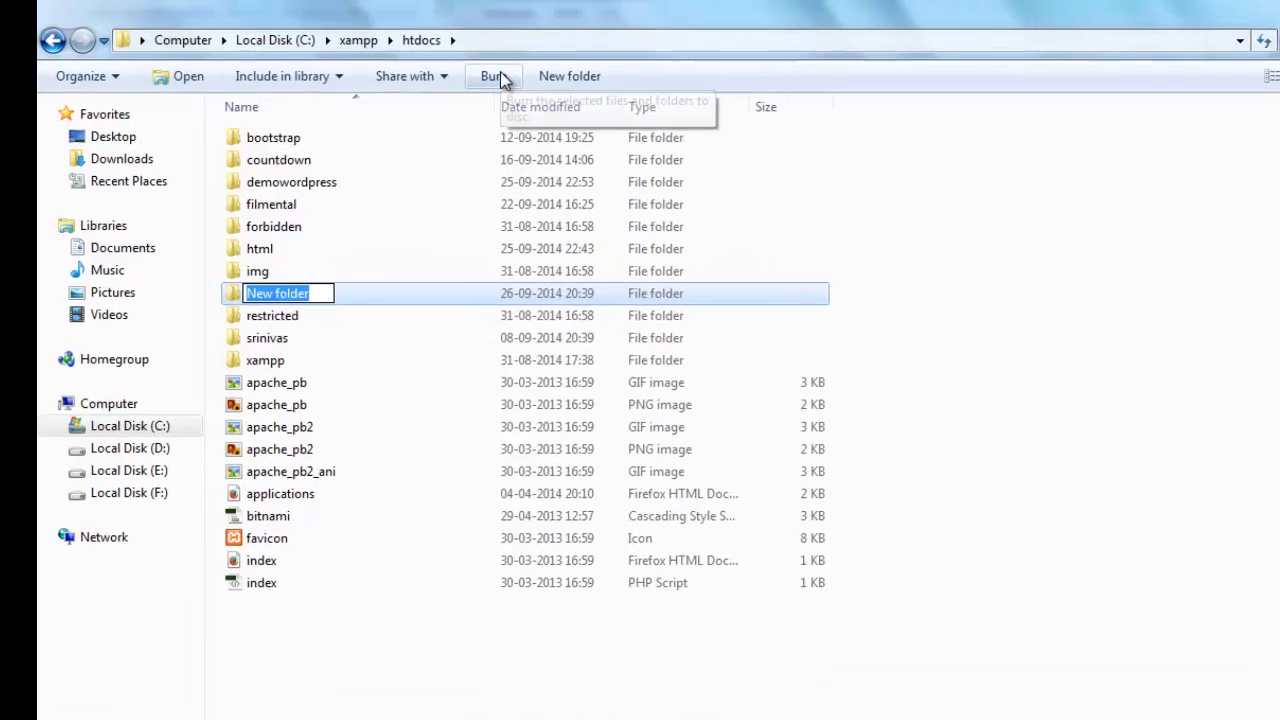
type("wptu")
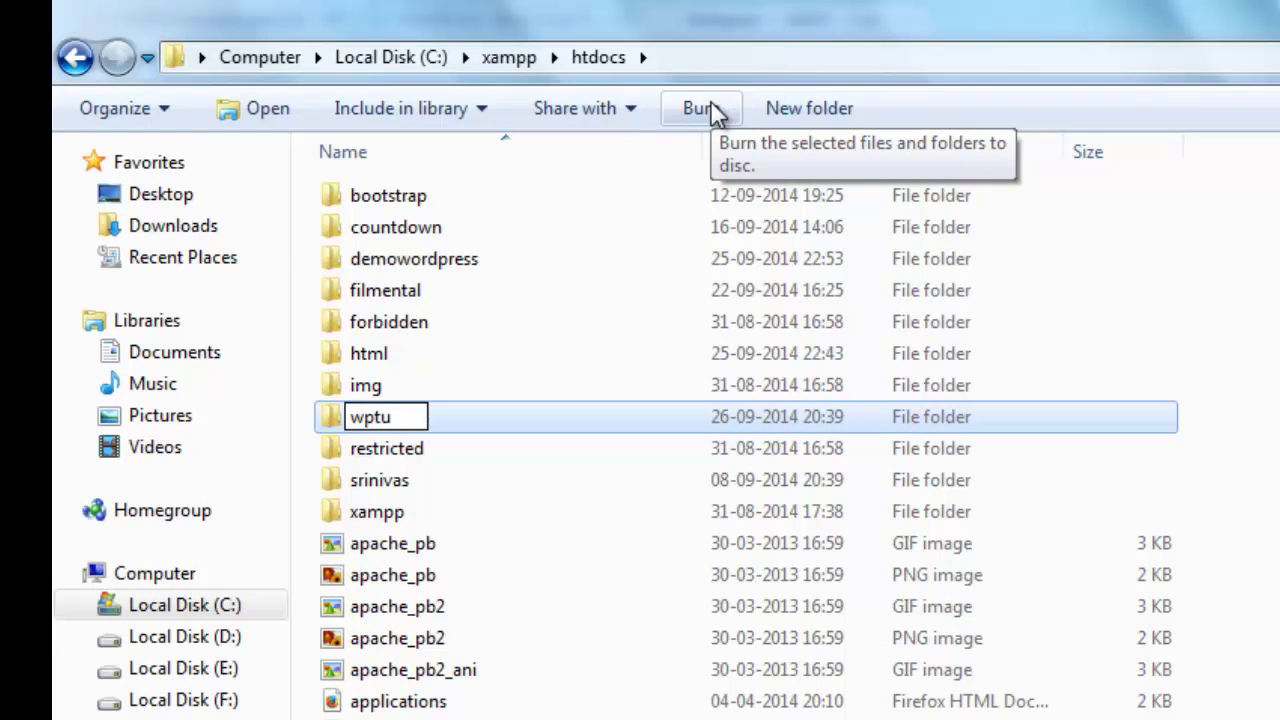
type("tor")
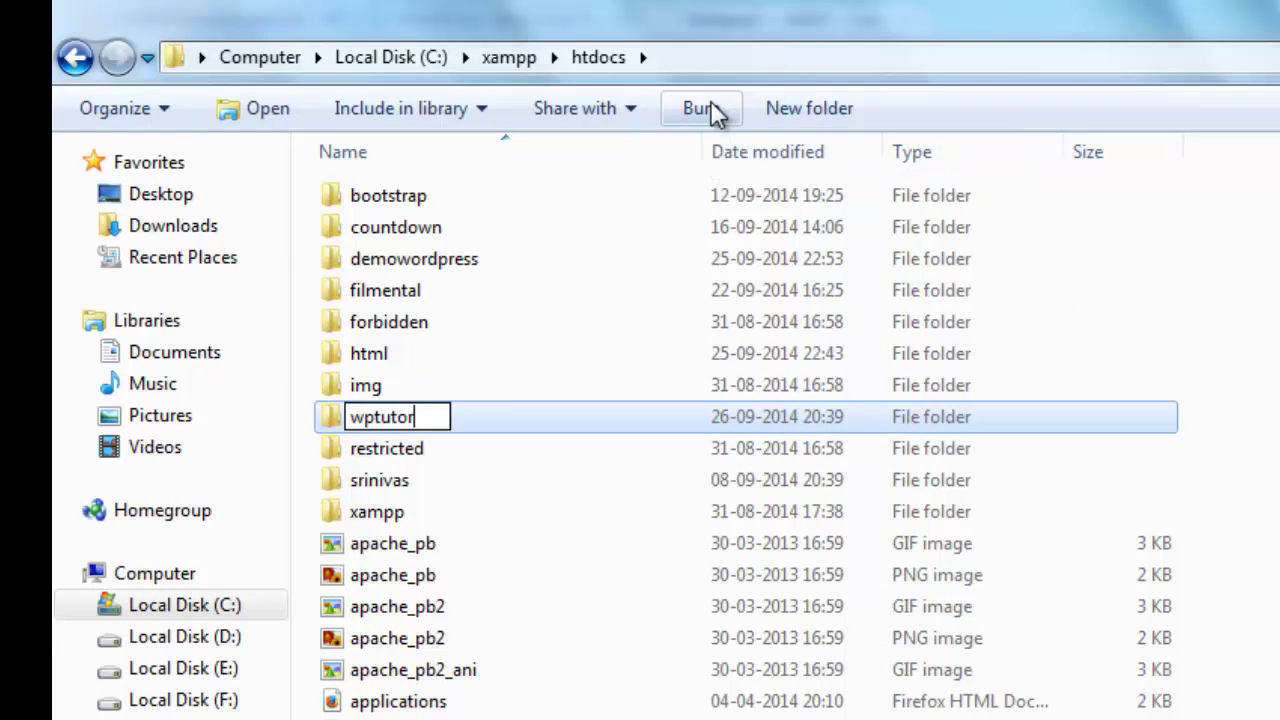
type("ial")
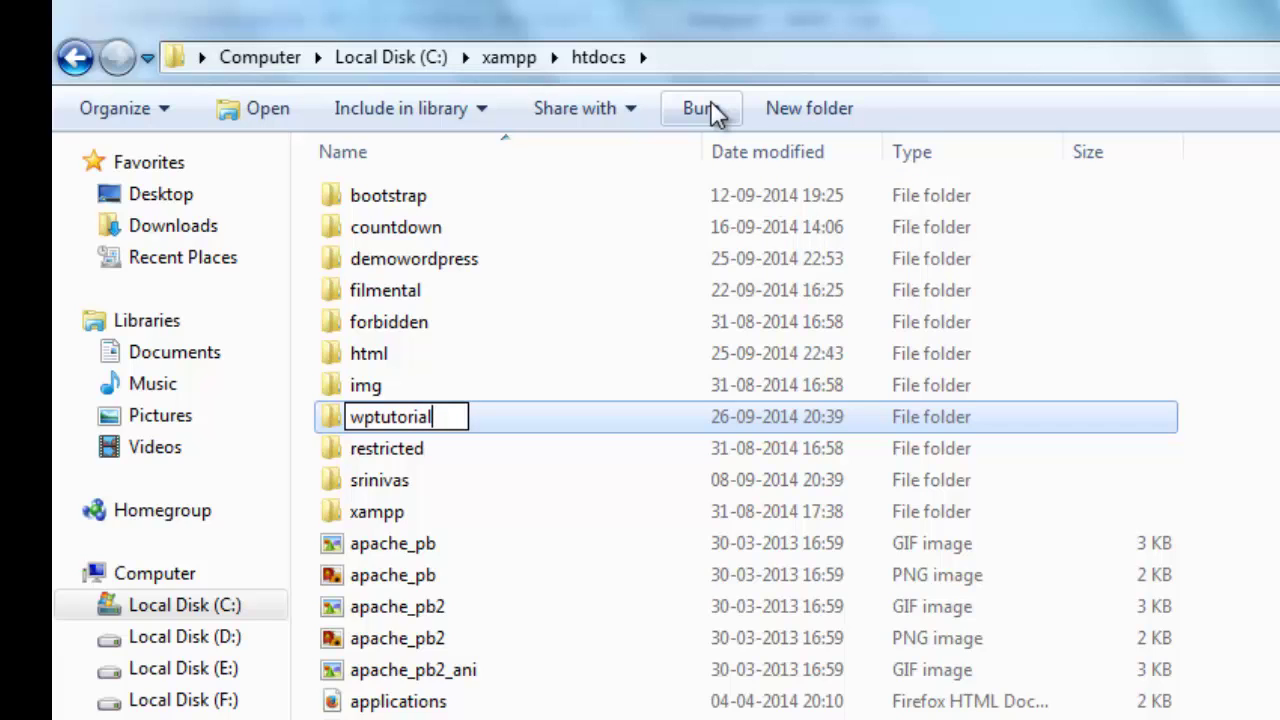
type("s")
key("Return")
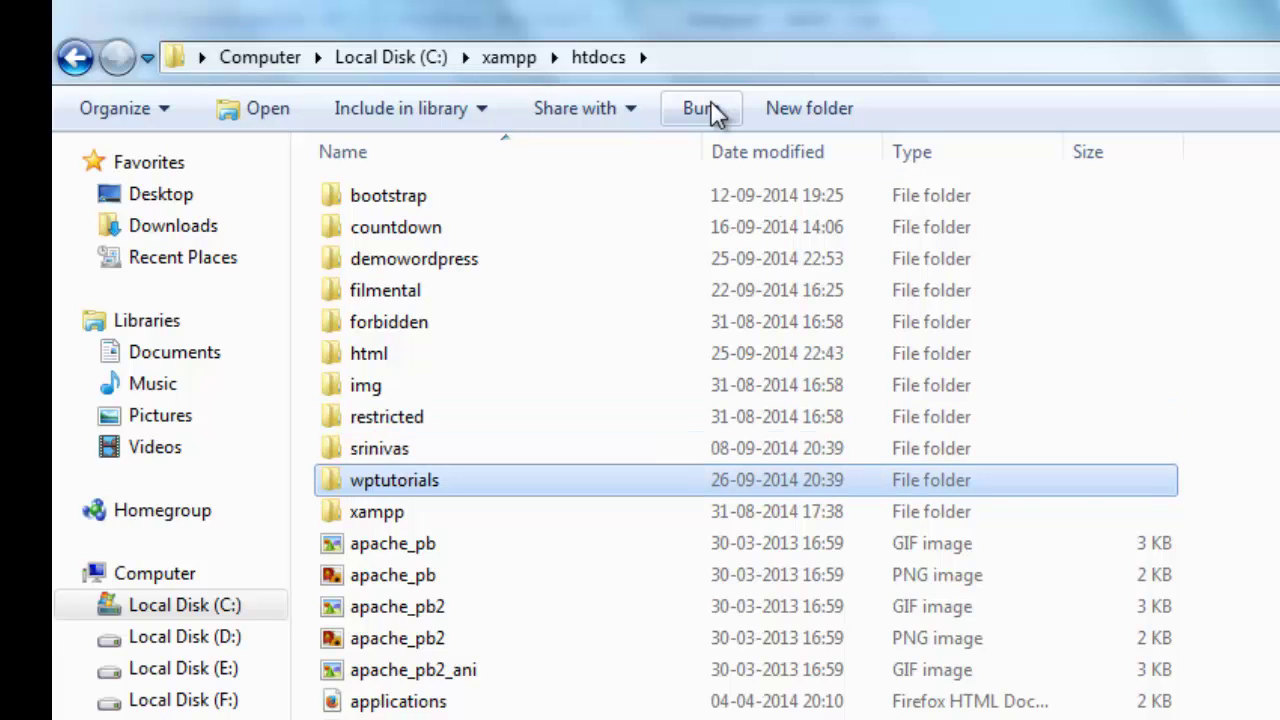
key("Return")
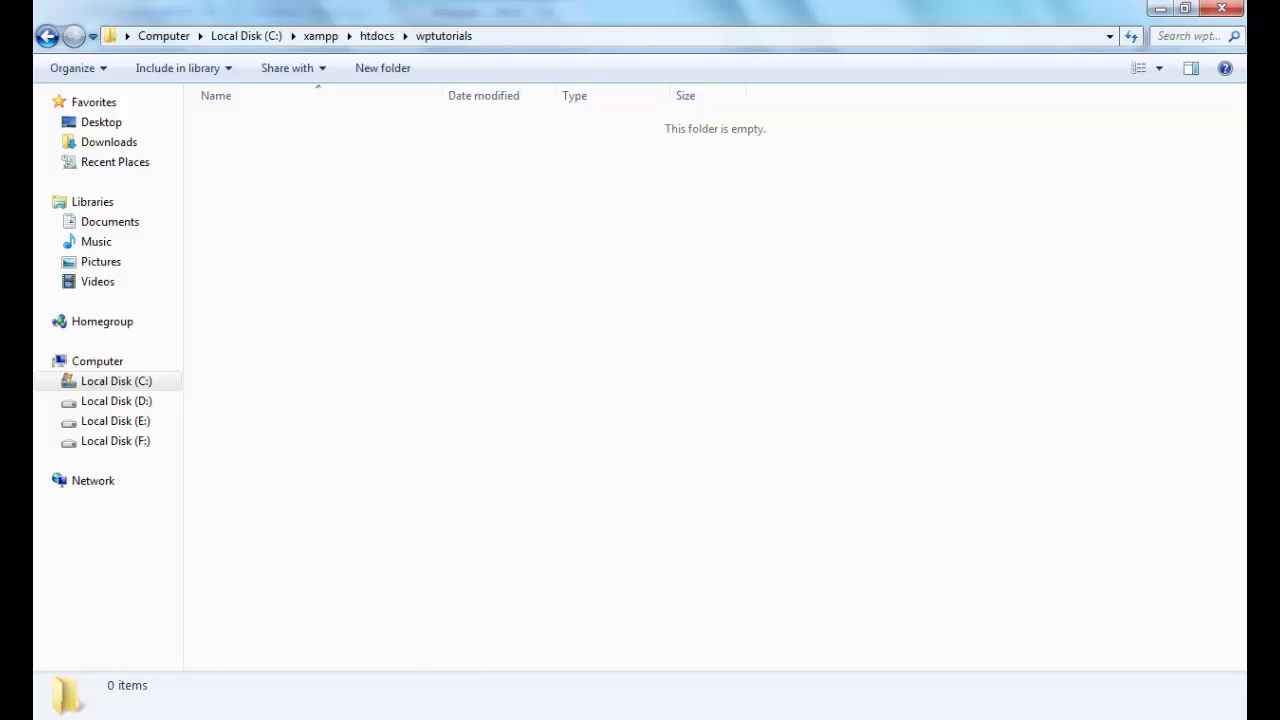
key("alt+Tab")
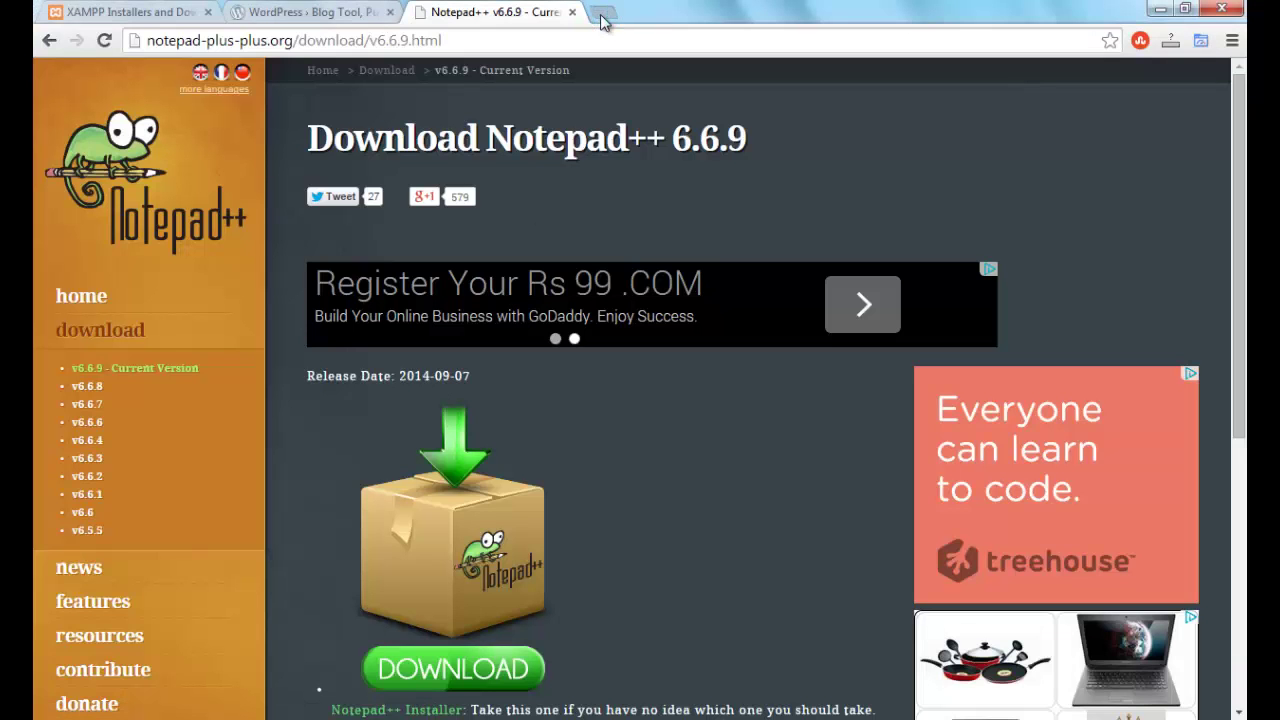
Load localhost in a new Chrome tab and go to phpMyAdmin from the XAMPP page
left_click(601, 14)
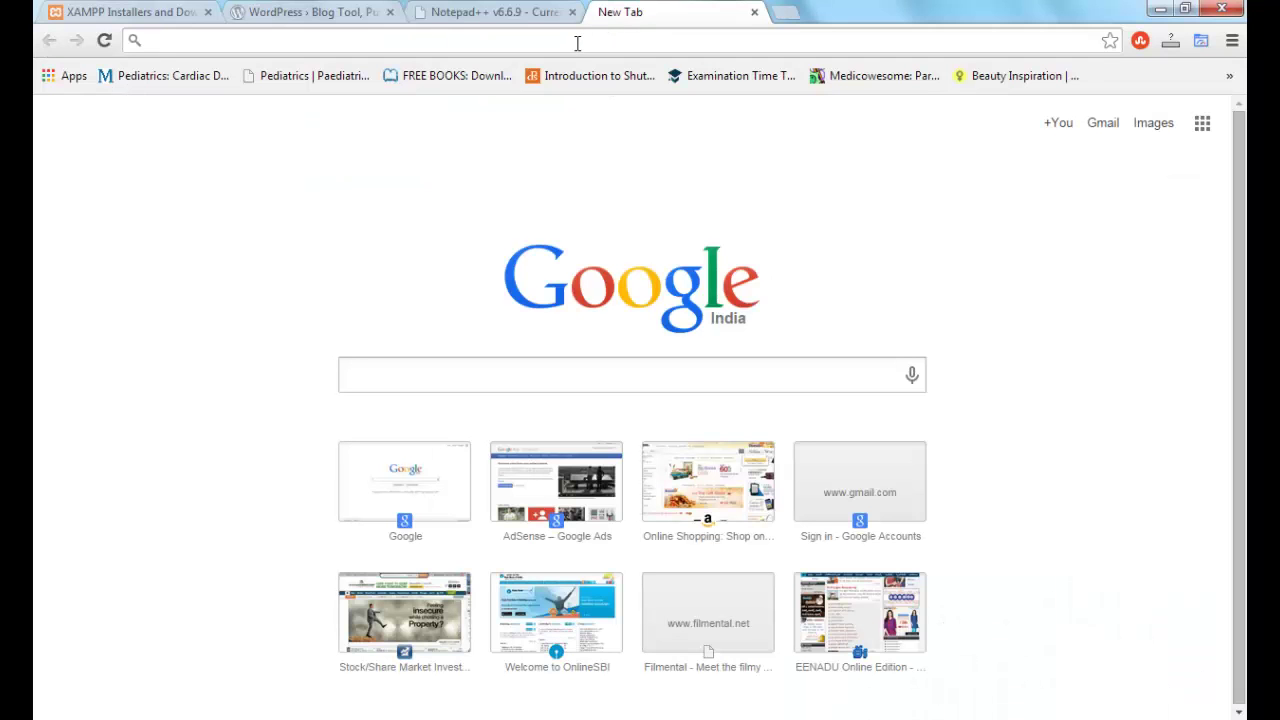
type("localhost")
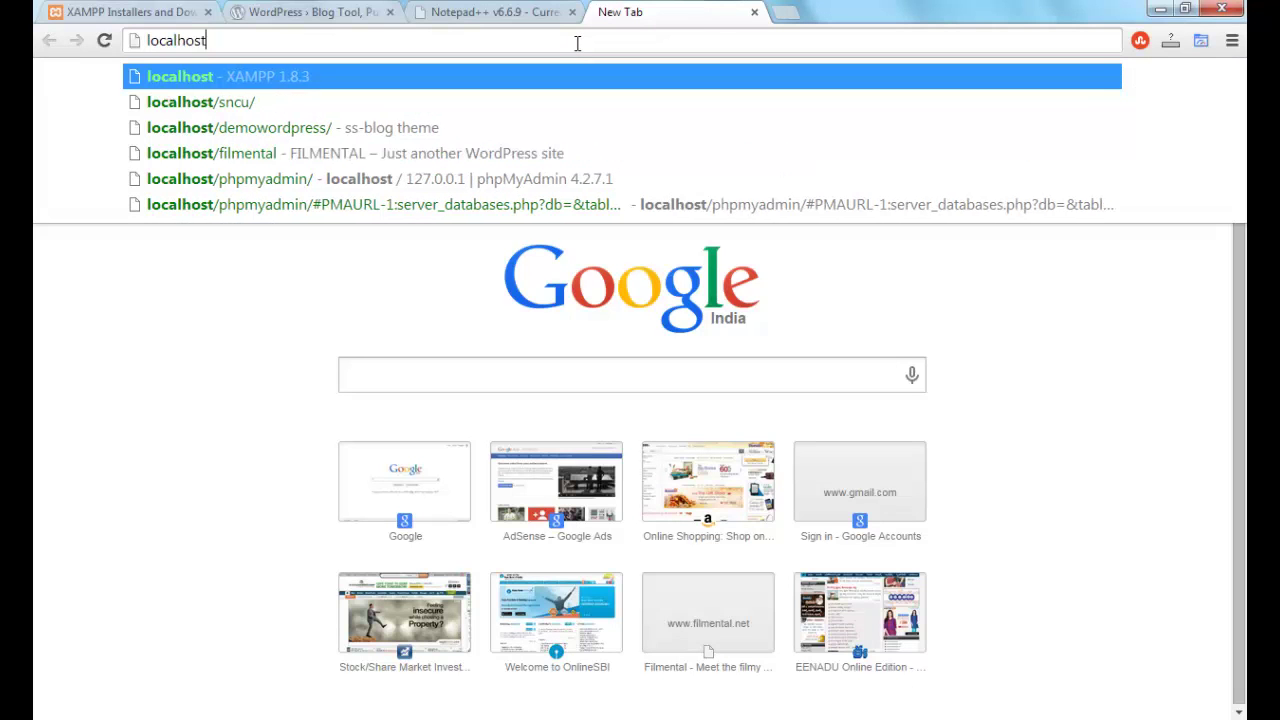
key("Return")
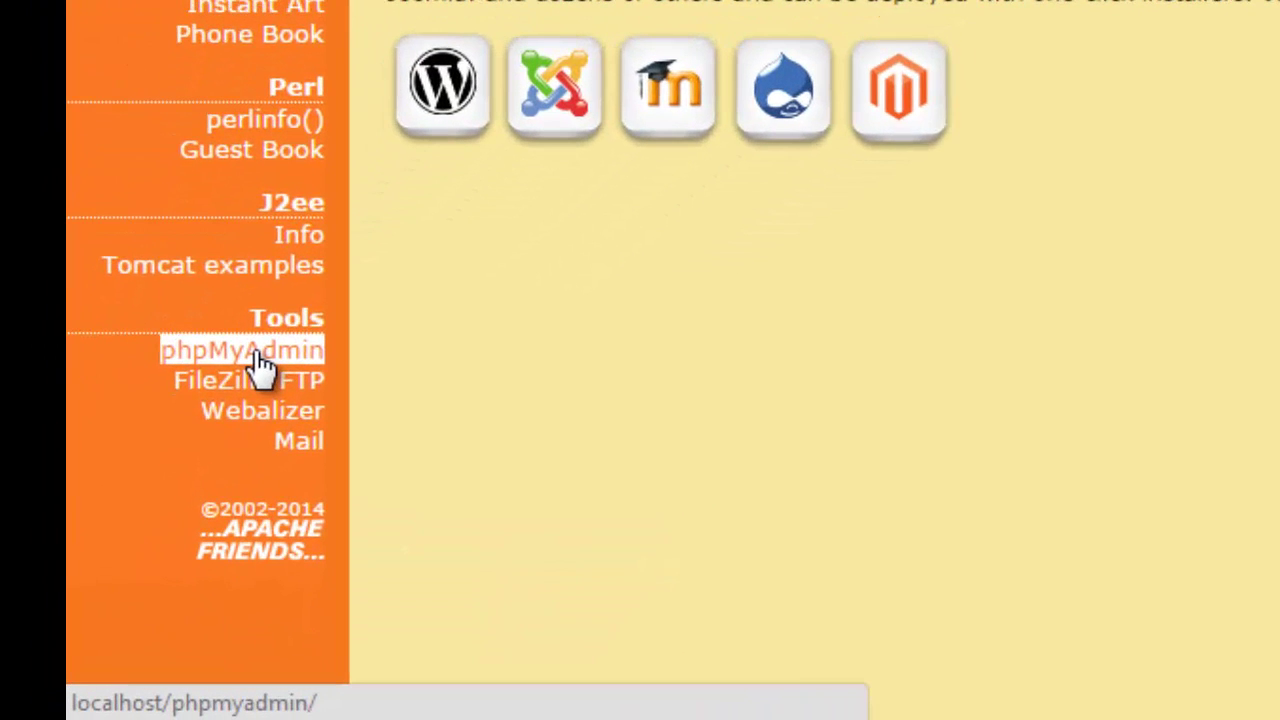
left_click(253, 350)
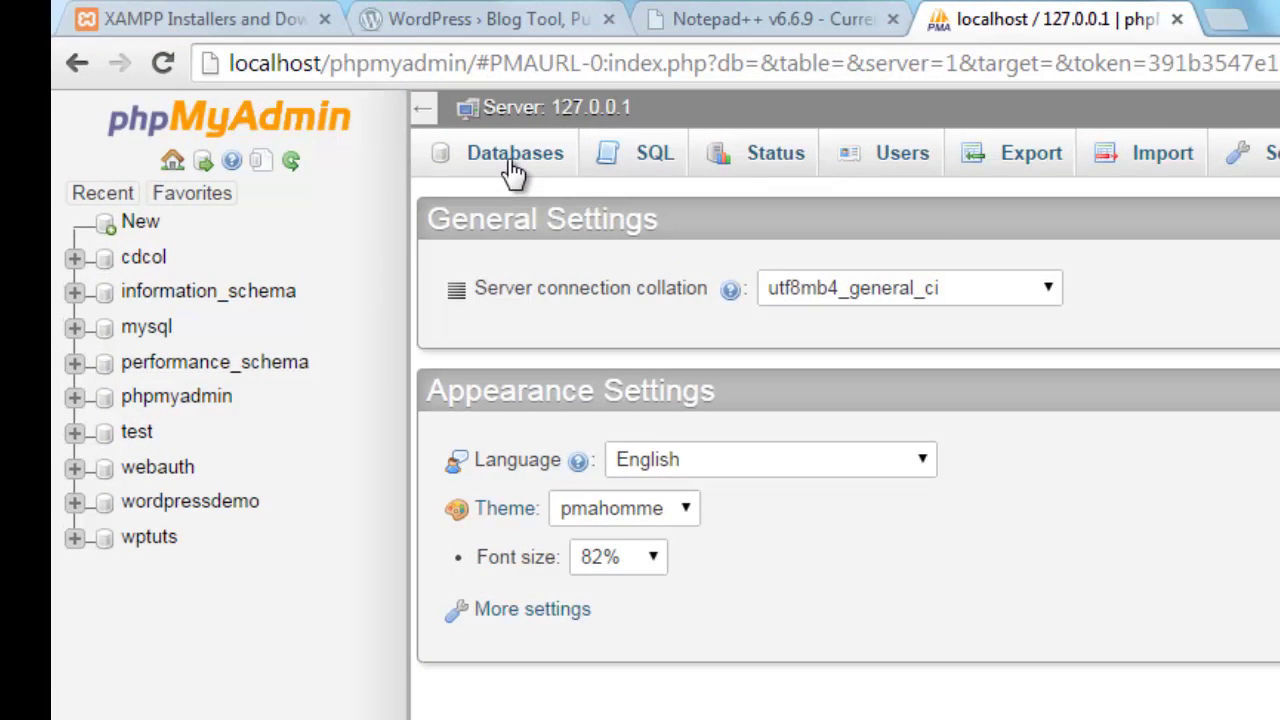
Create a new database named 'tutorials' and open its empty Structure page
left_click(513, 170)
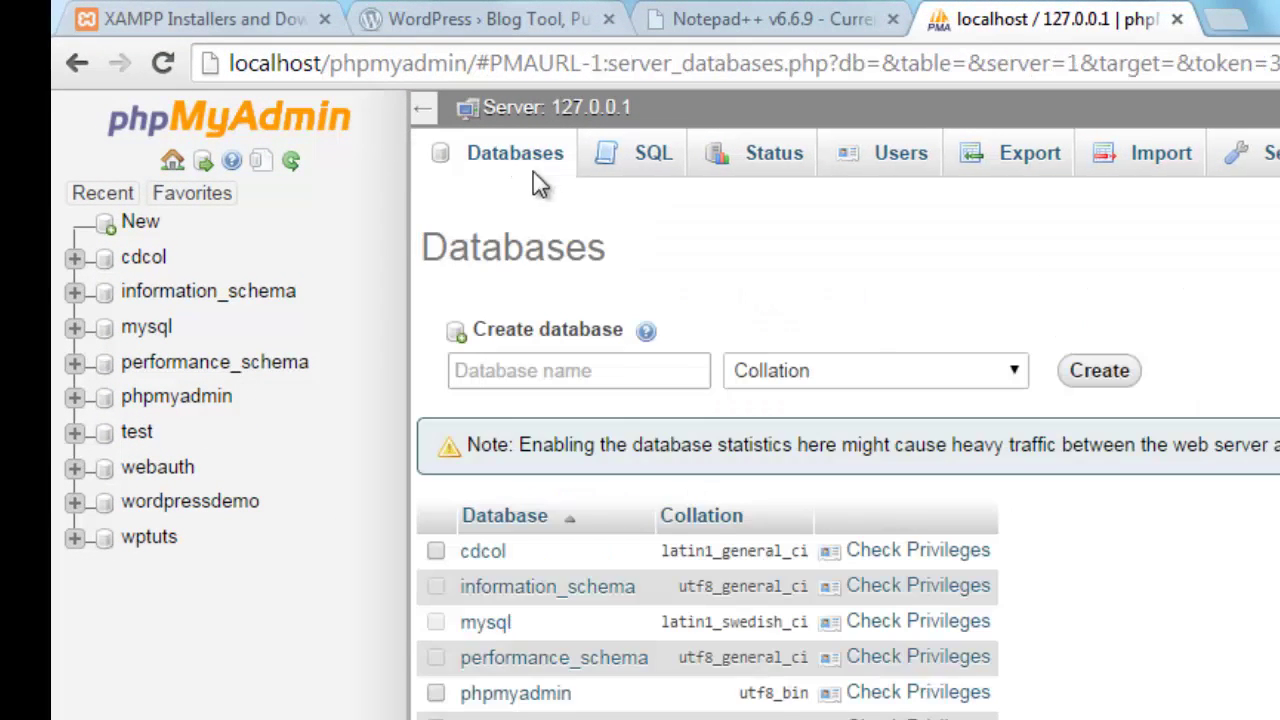
left_click(597, 372)
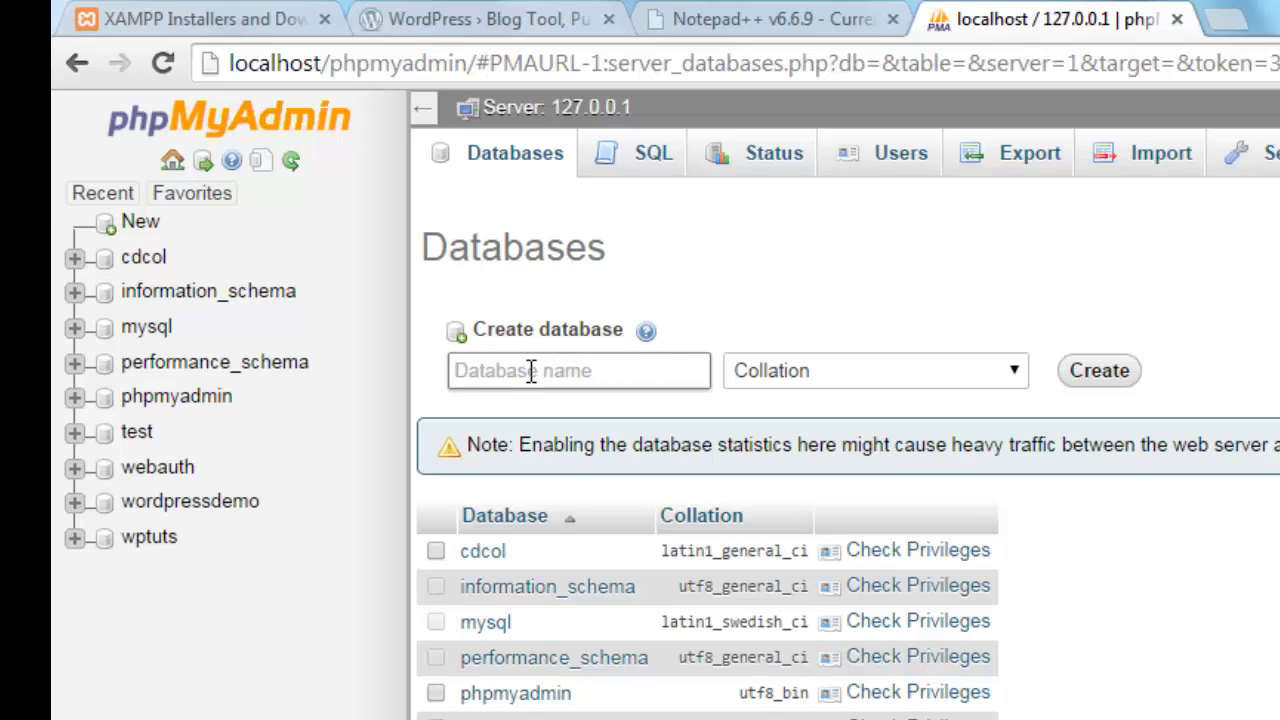
type("tutorials")
left_click(1118, 396)
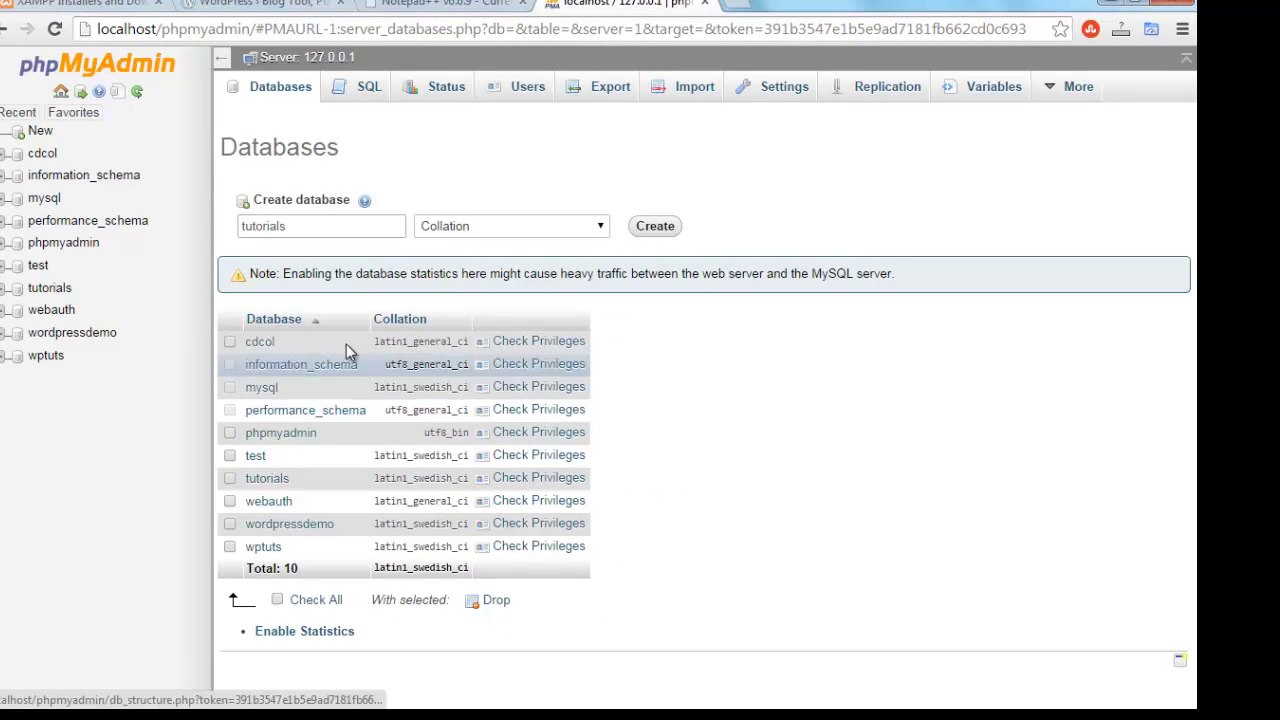
left_click(259, 480)
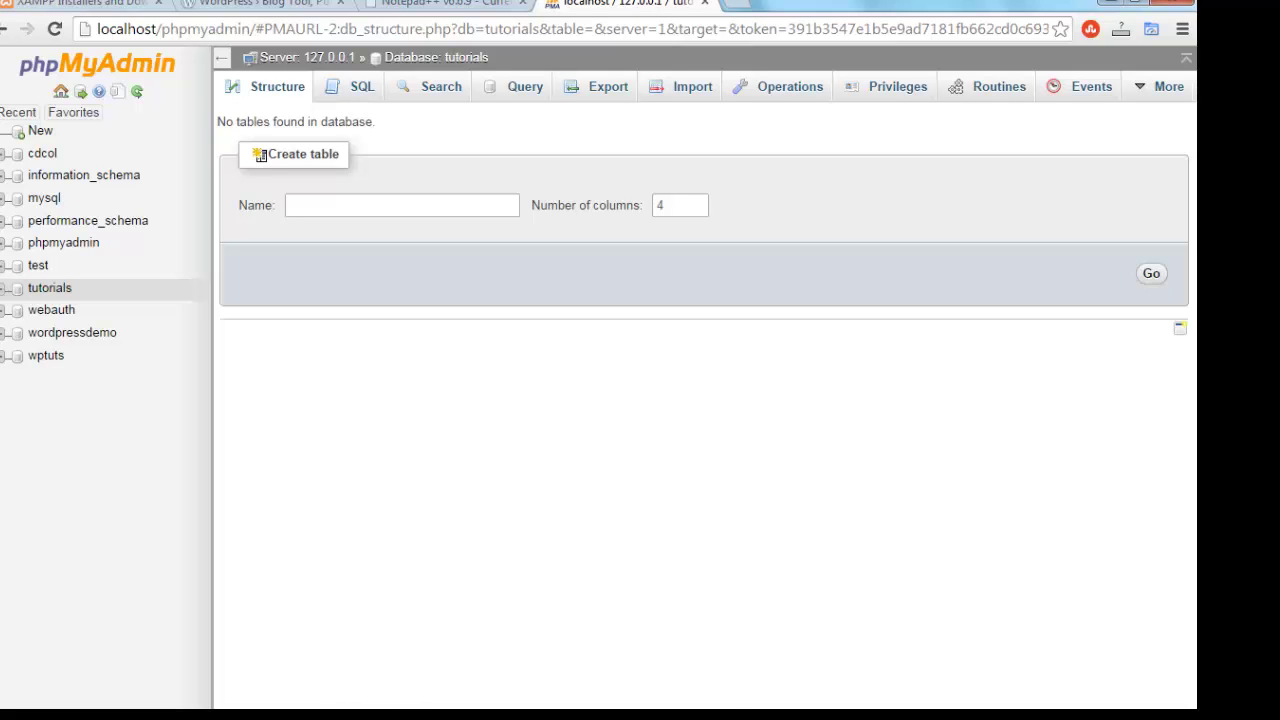
mouse_move(413, 706)
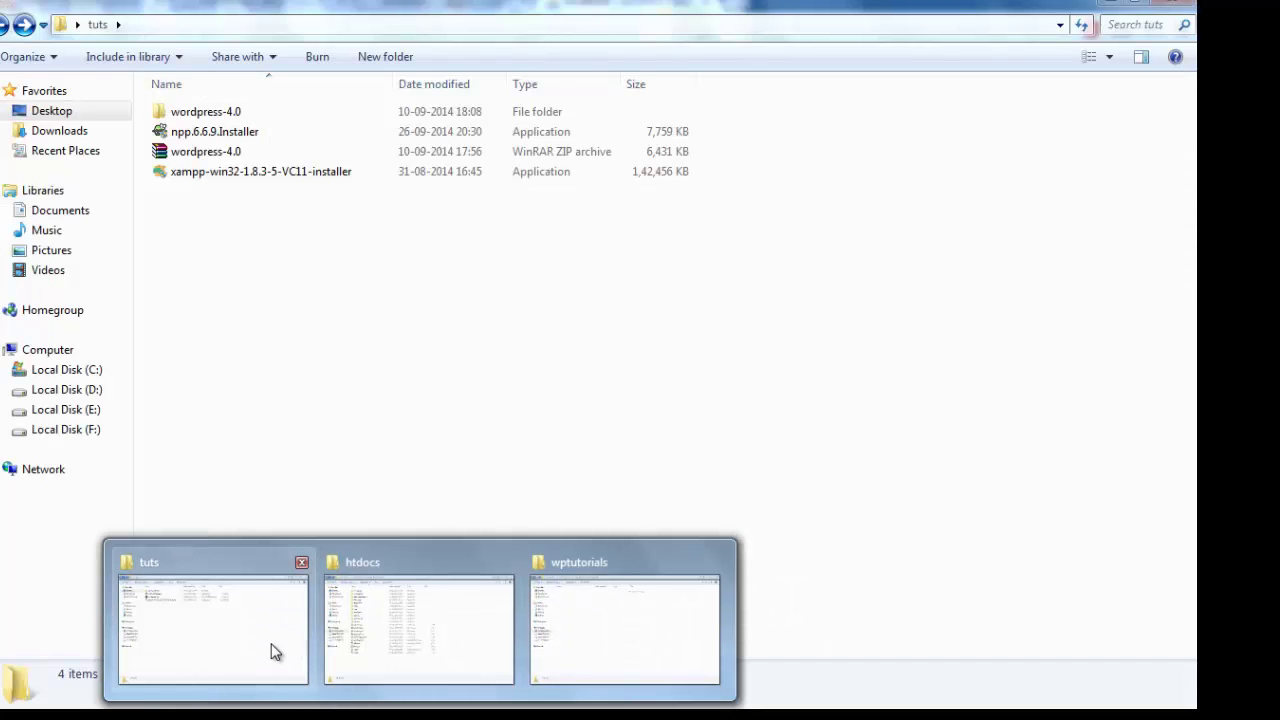
Copy all 19 items from tuts\wordpress-4.0\wordpress, then switch to the wptutorials window
left_click(271, 651)
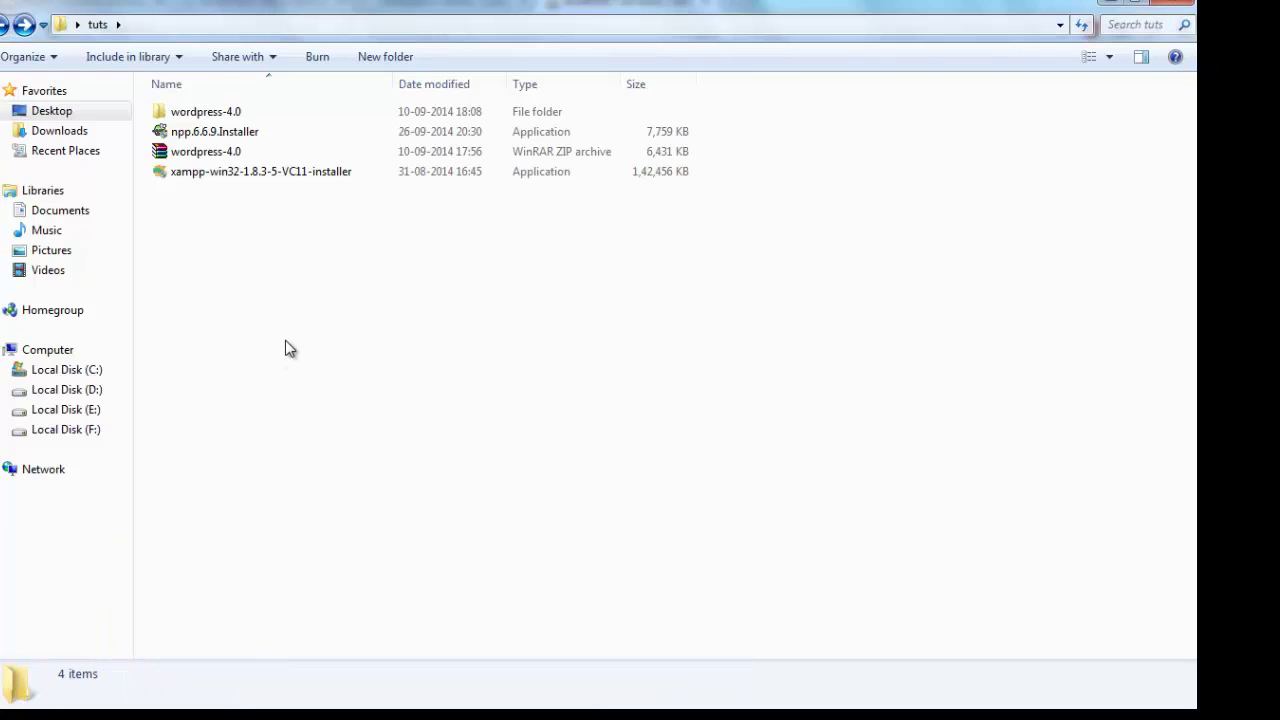
double_click(247, 114)
double_click(247, 114)
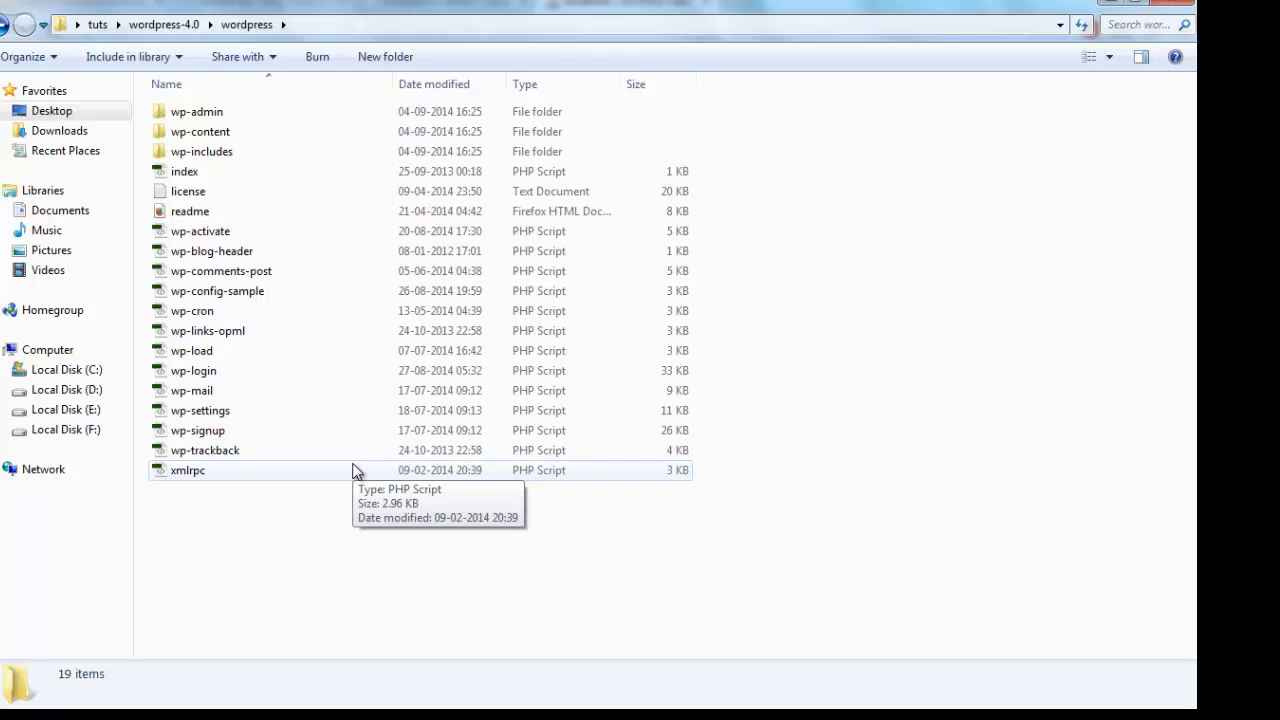
key("ctrl+a")
key("ctrl+c")
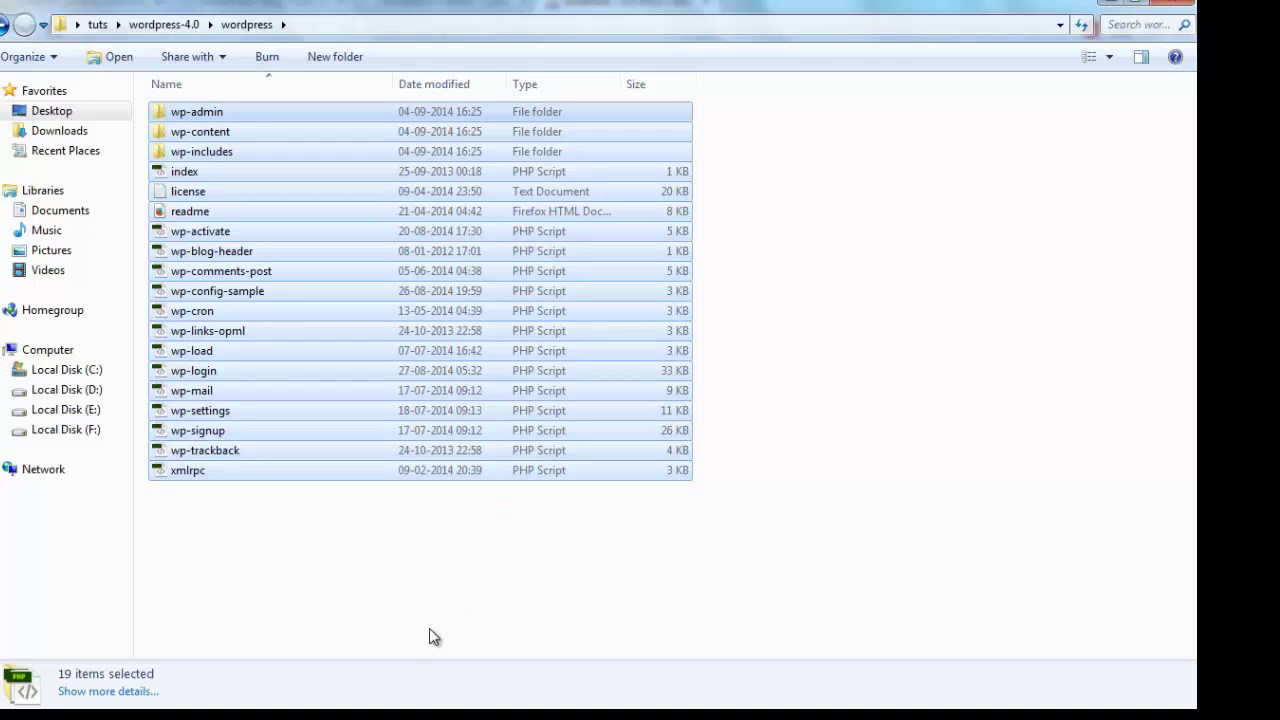
mouse_move(430, 712)
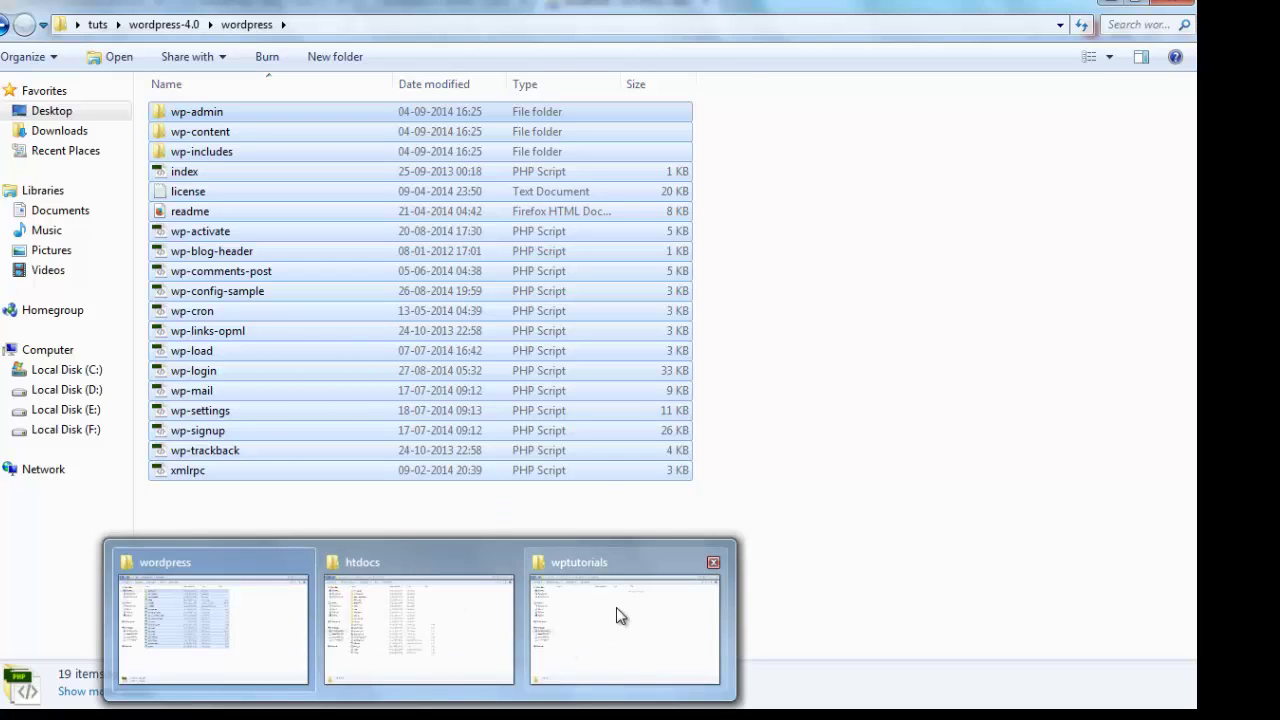
left_click(615, 621)
Paste the WordPress files into wptutorials, watch the detailed copy progress, then deselect the items
right_click(456, 336)
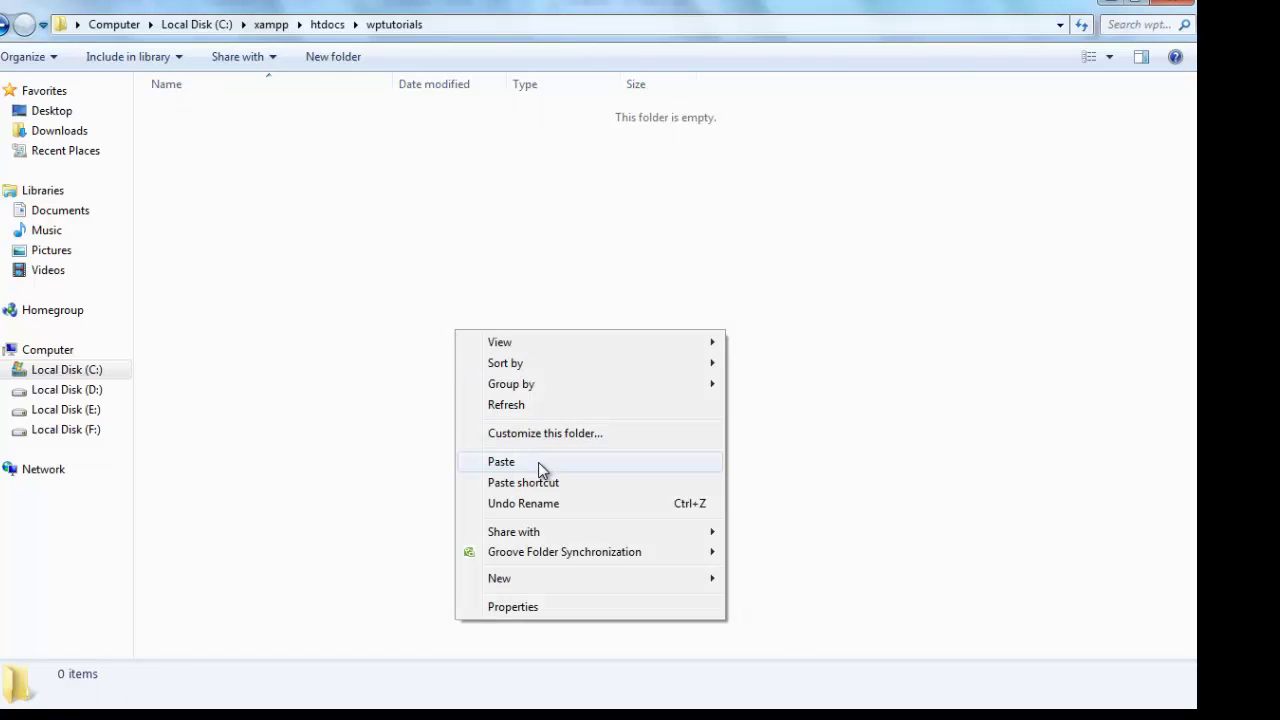
key("ctrl+v")
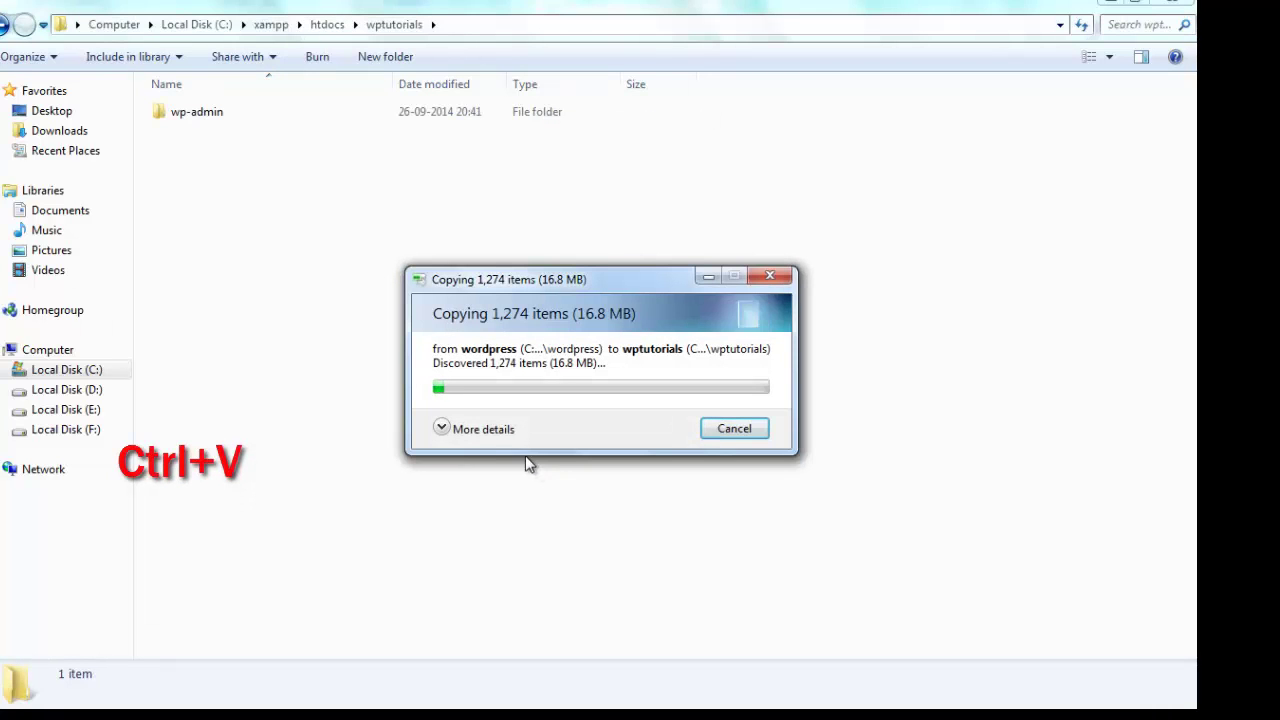
left_click(474, 429)
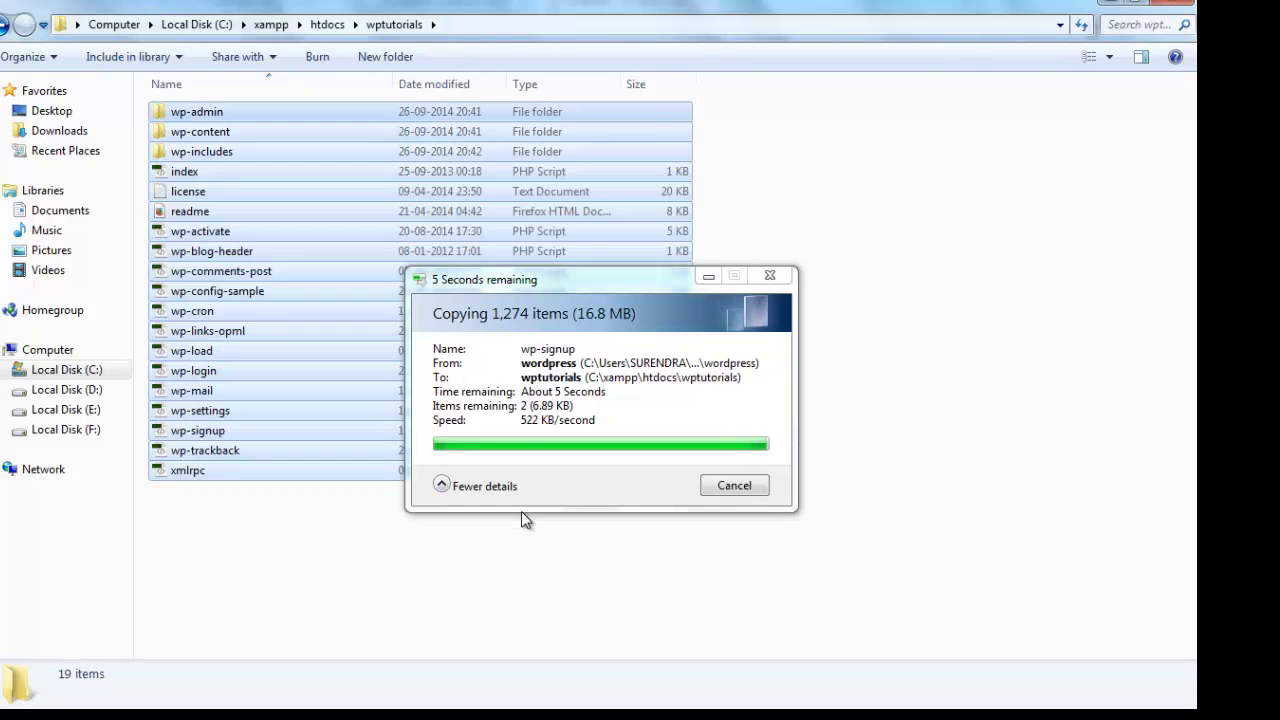
left_click(383, 549)
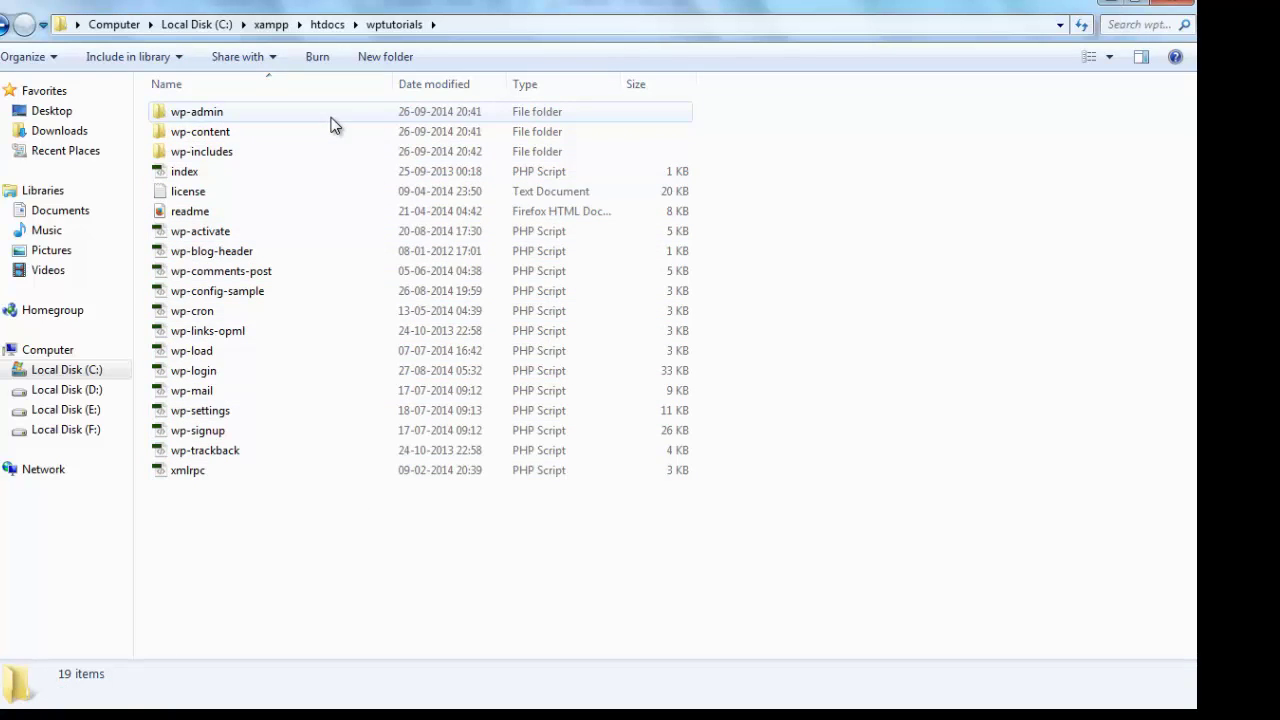
Open wp-config-sample.php in Notepad++ and decline keeping the missing old wp-config file
left_click(250, 299)
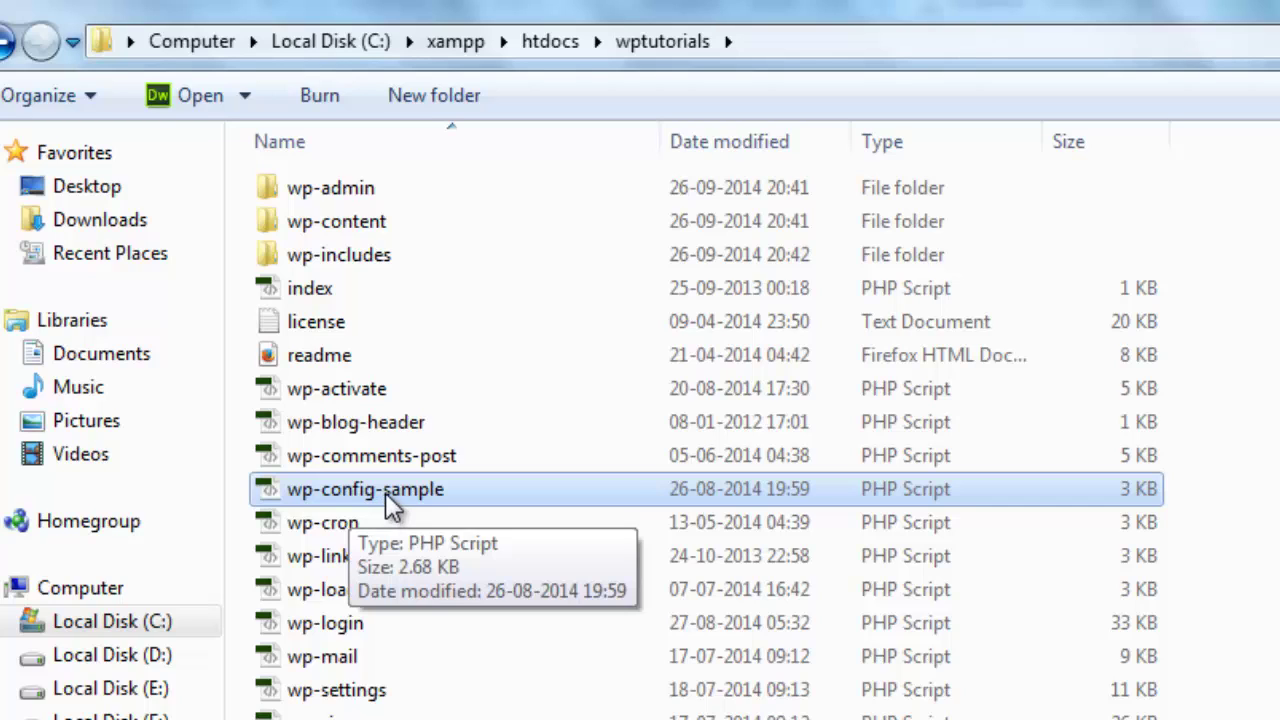
double_click(385, 492)
right_click(386, 490)
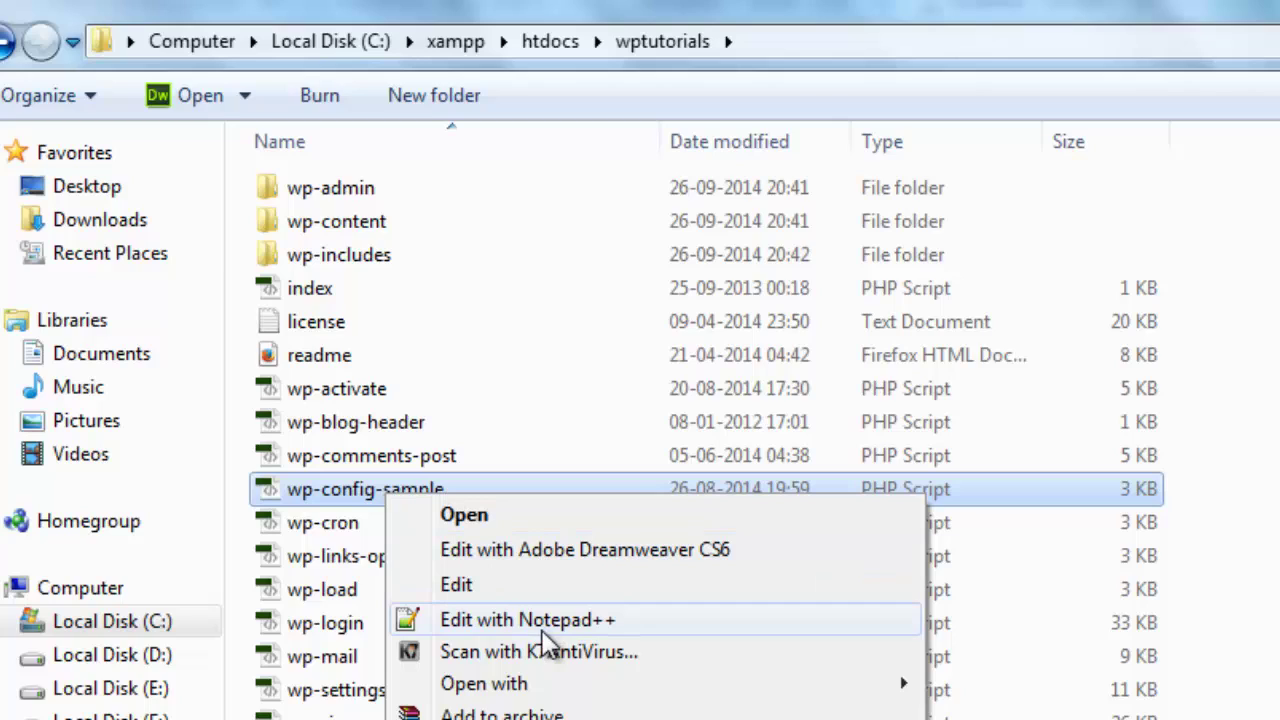
left_click(530, 625)
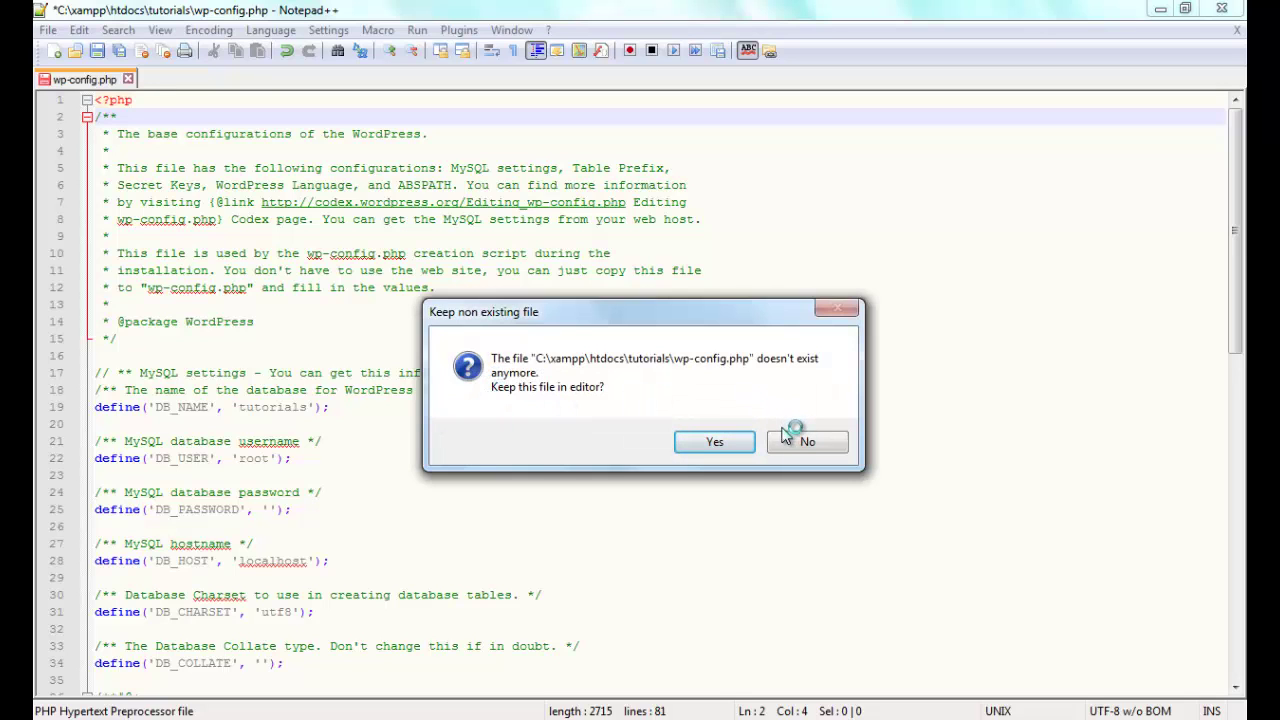
left_click(800, 440)
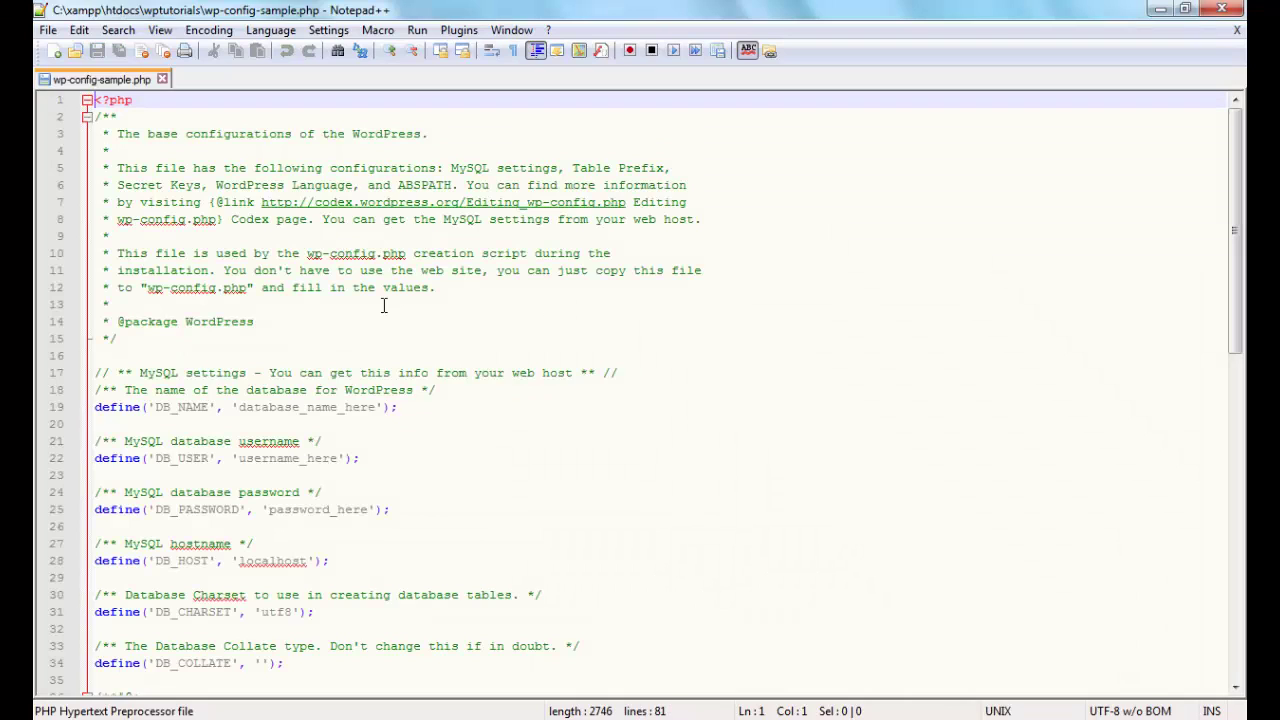
Replace the database_name_here placeholder on line 19 with tutorials
key("Down")
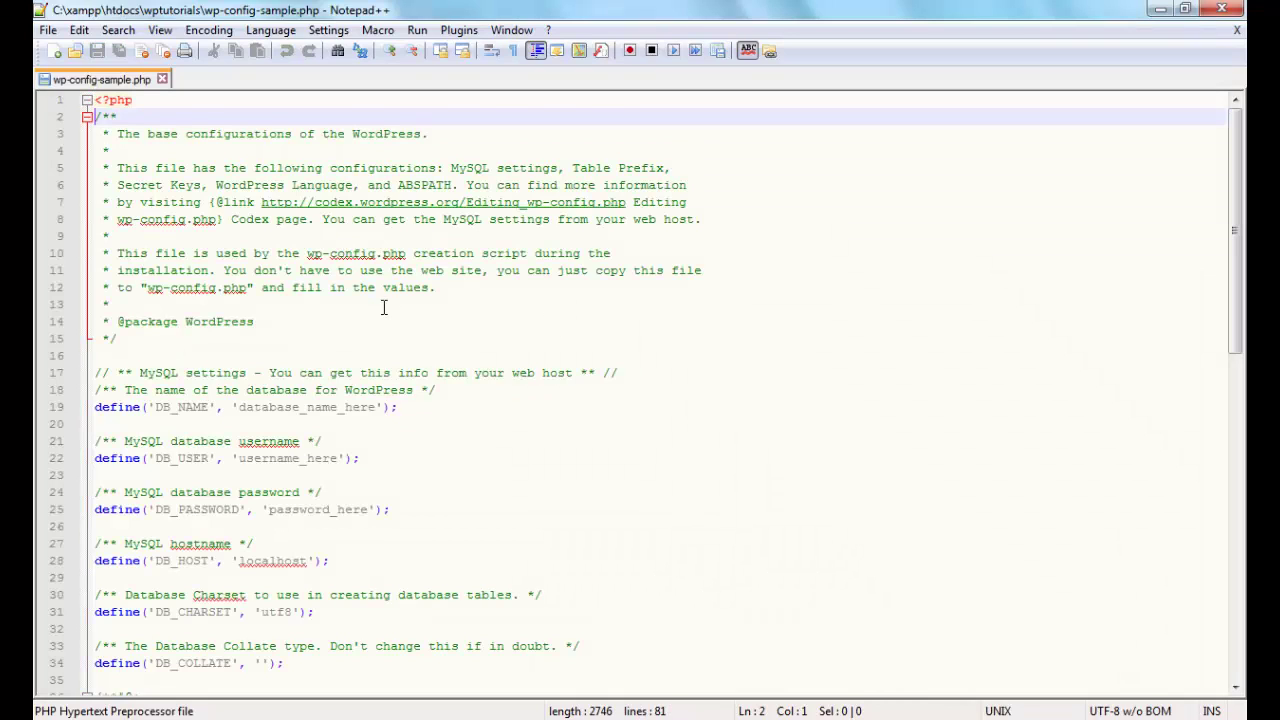
key("Down")
key("Down")
key("Down")
key("Down")
key("Down")
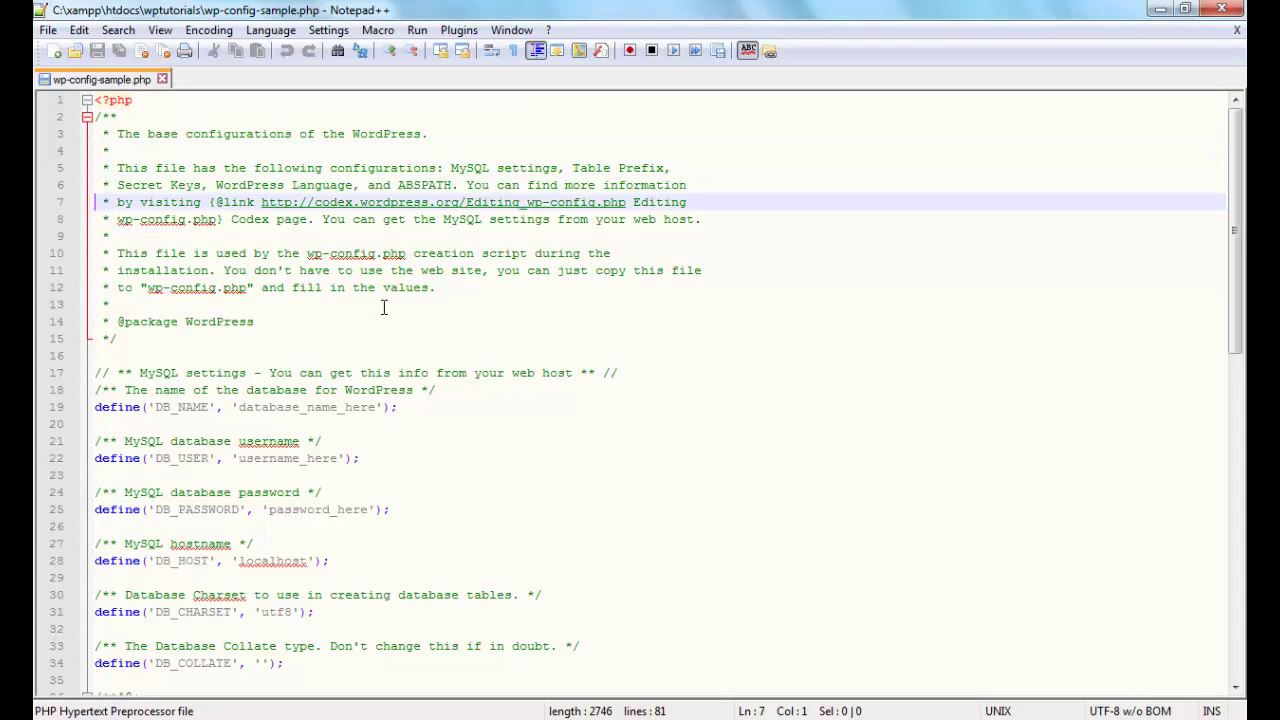
key("Down")
key("Down")
key("Down")
key("Down")
key("Down")
key("Down")
key("Down")
key("Down")
key("Down")
key("Down")
key("Down")
key("Down")
key("Down")
key("Down")
key("Down")
key("Down")
key("Down")
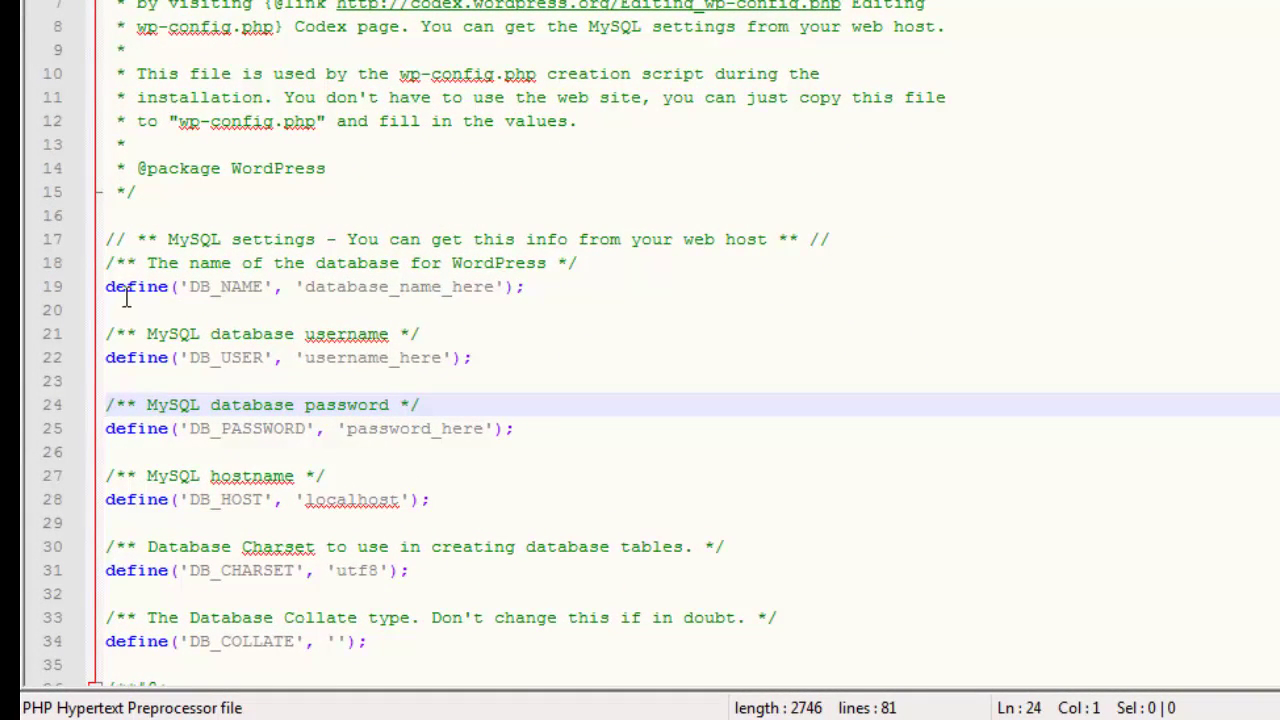
left_click(305, 286)
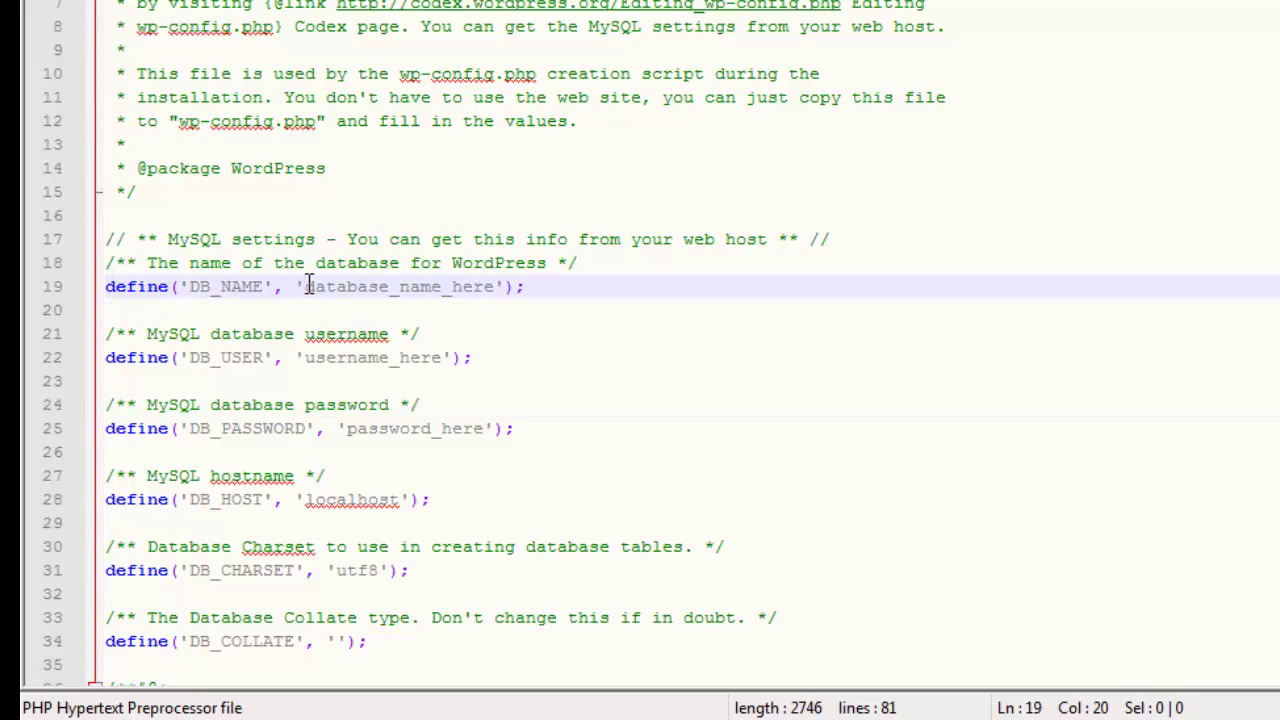
left_click_drag(305, 286, 495, 290)
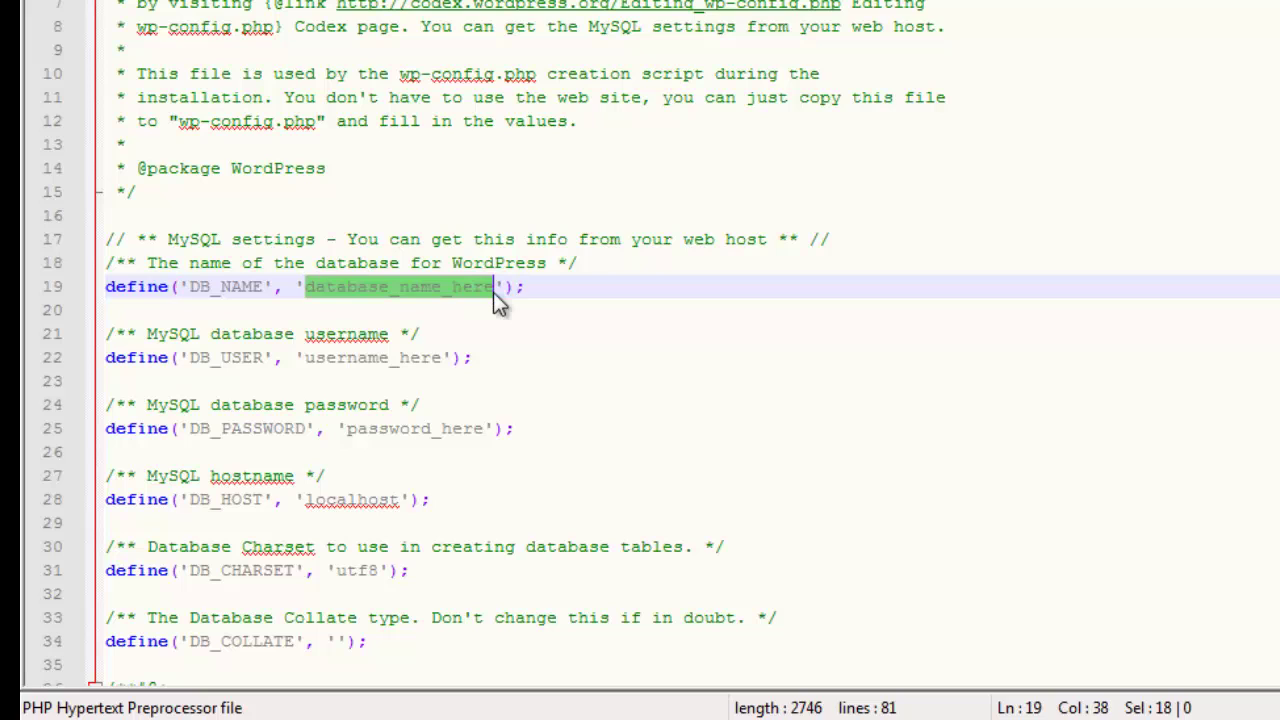
key("Delete")
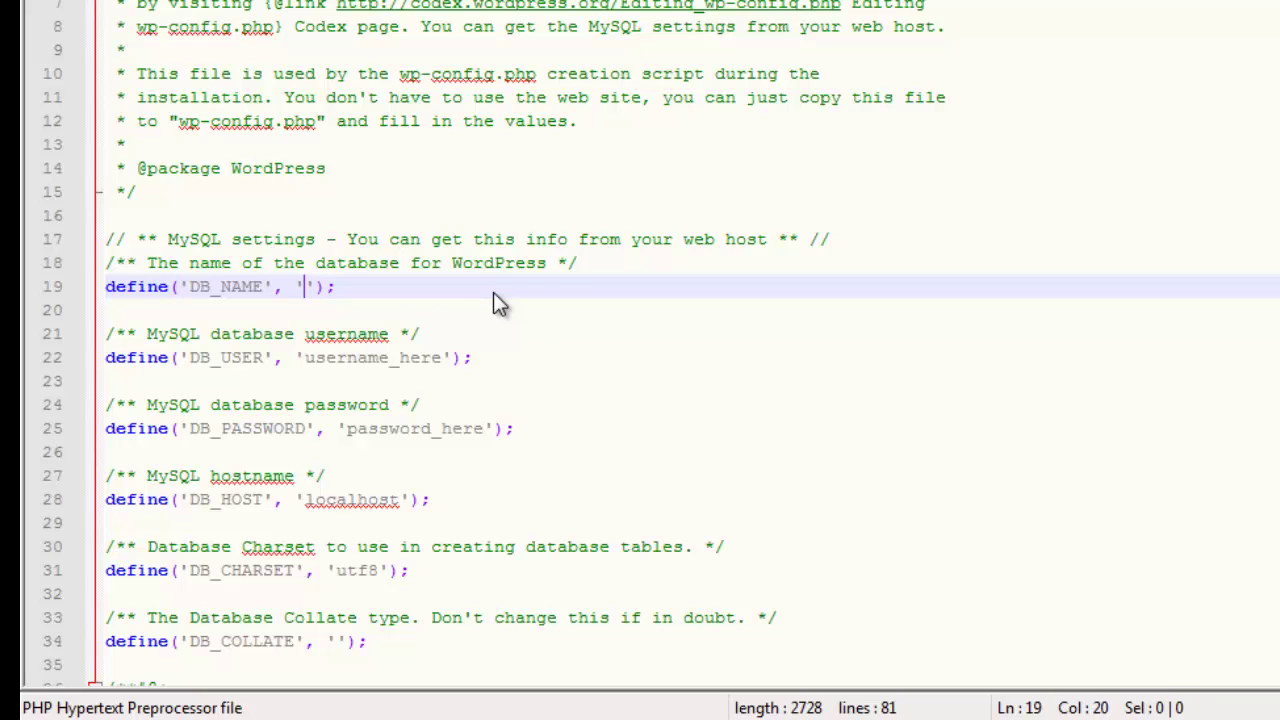
type("tutoria")
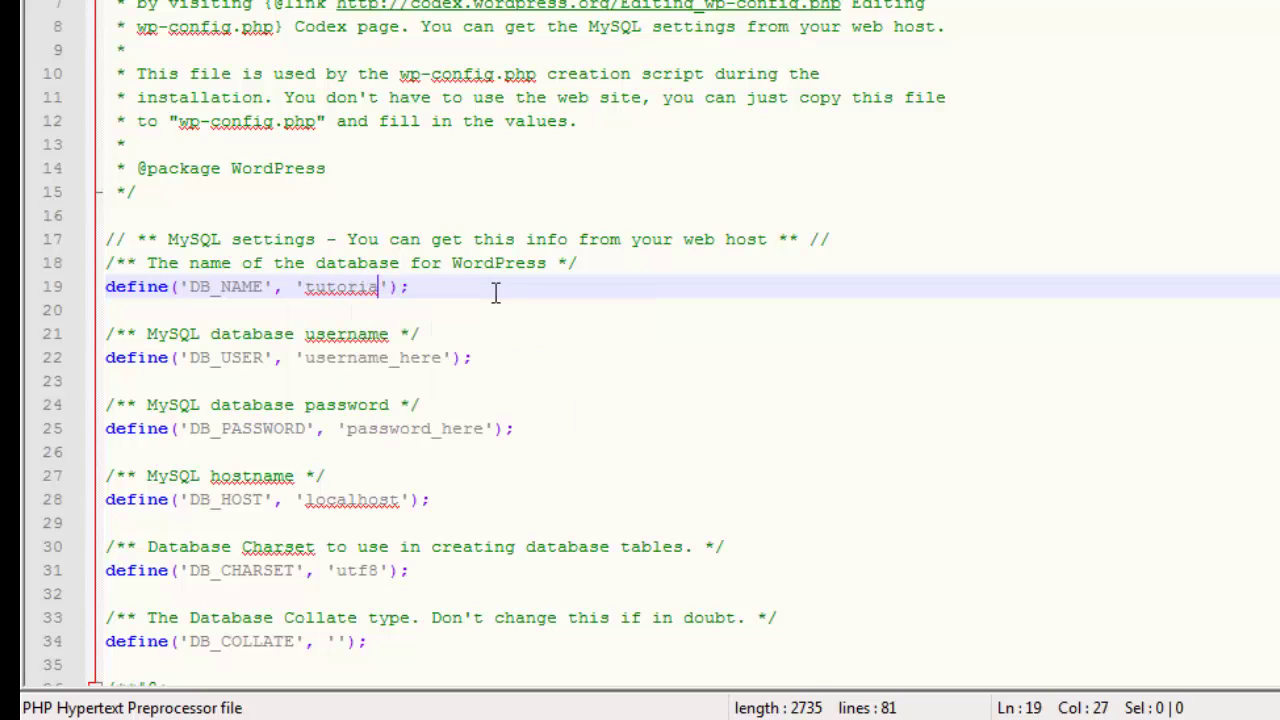
type("ls")
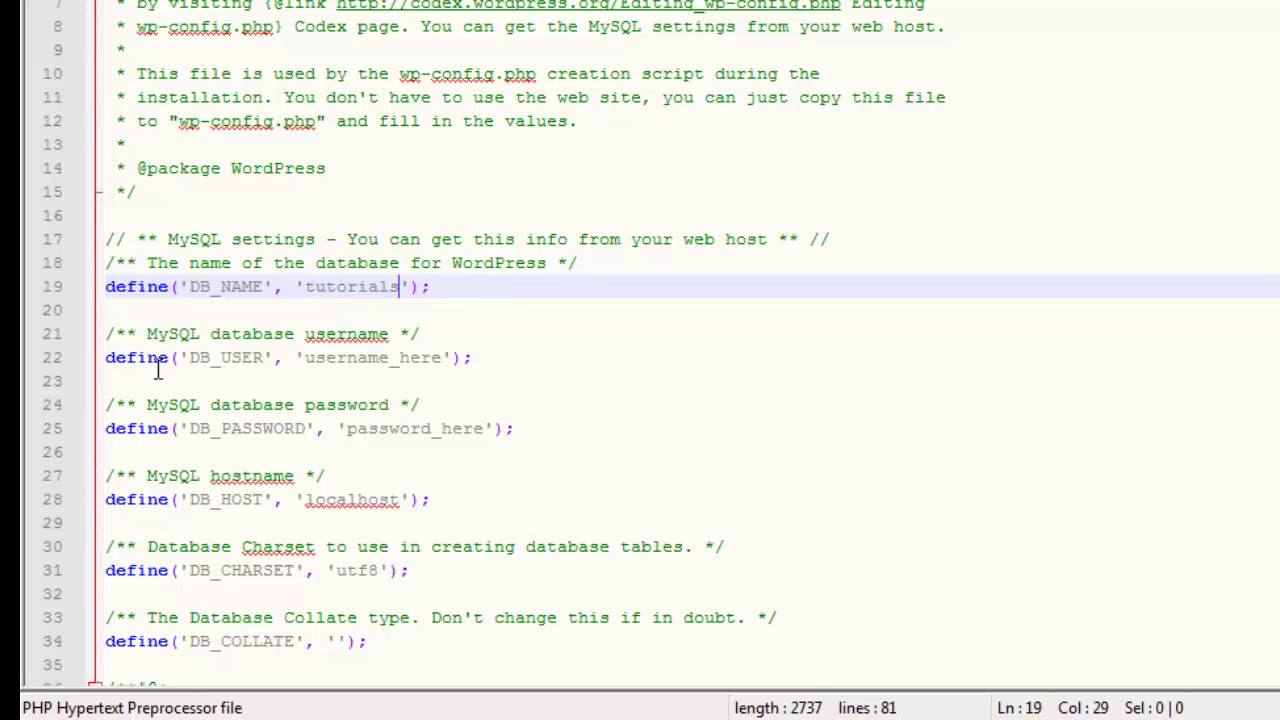
Replace the username_here placeholder on line 22 with root
left_click(450, 358)
key("Left")
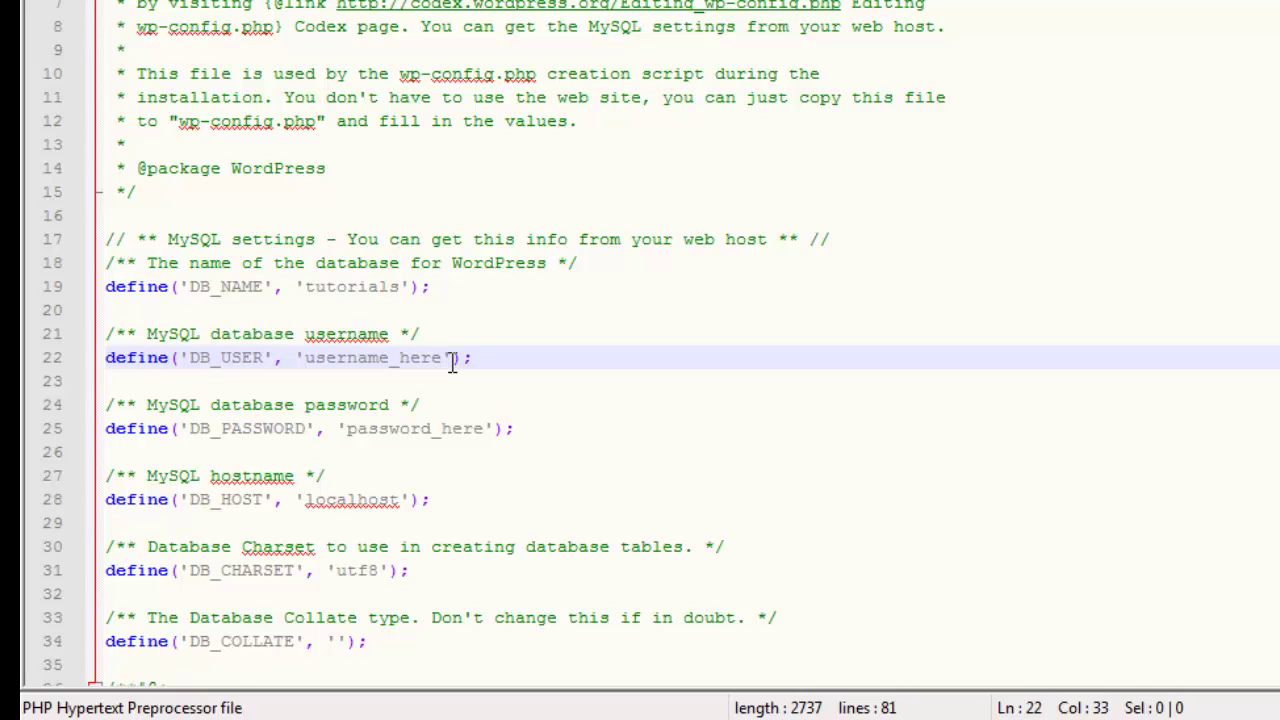
key("BackSpace")
key("BackSpace")
key("BackSpace")
key("BackSpace")
key("BackSpace")
key("BackSpace")
key("BackSpace")
key("BackSpace")
key("BackSpace")
key("BackSpace")
key("BackSpace")
key("BackSpace")
key("BackSpace")
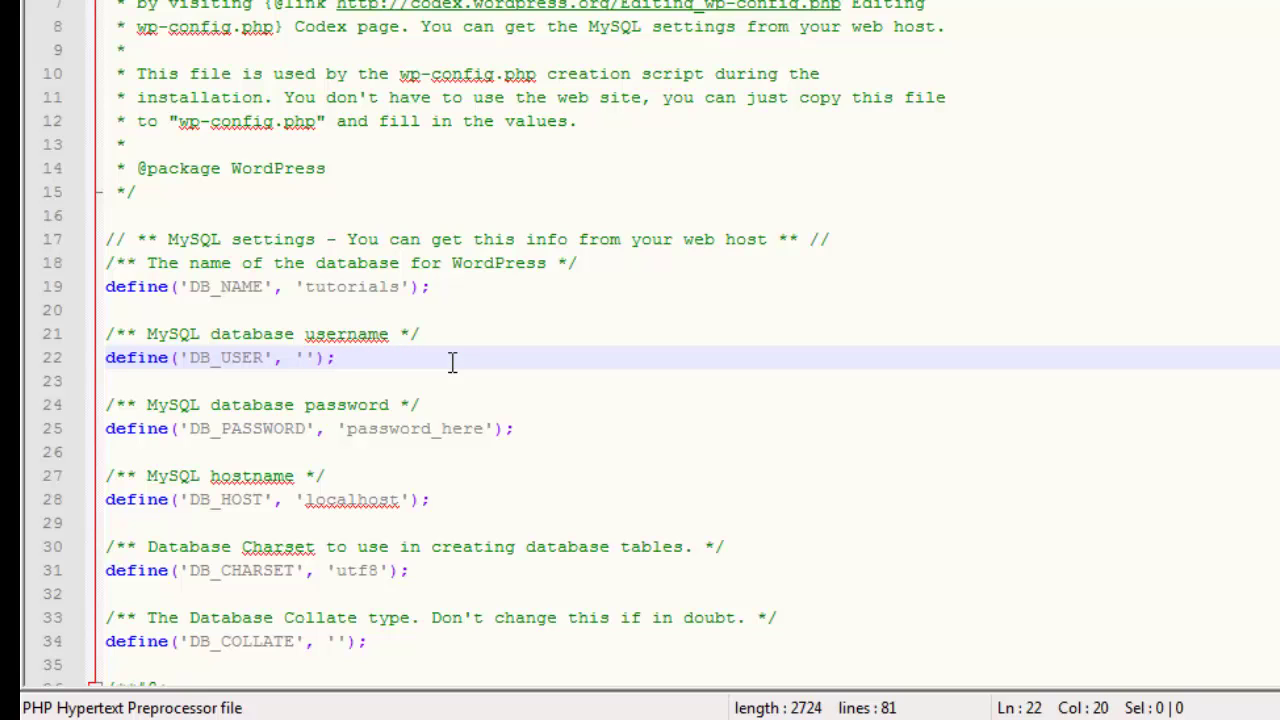
type("root")
left_click(481, 428)
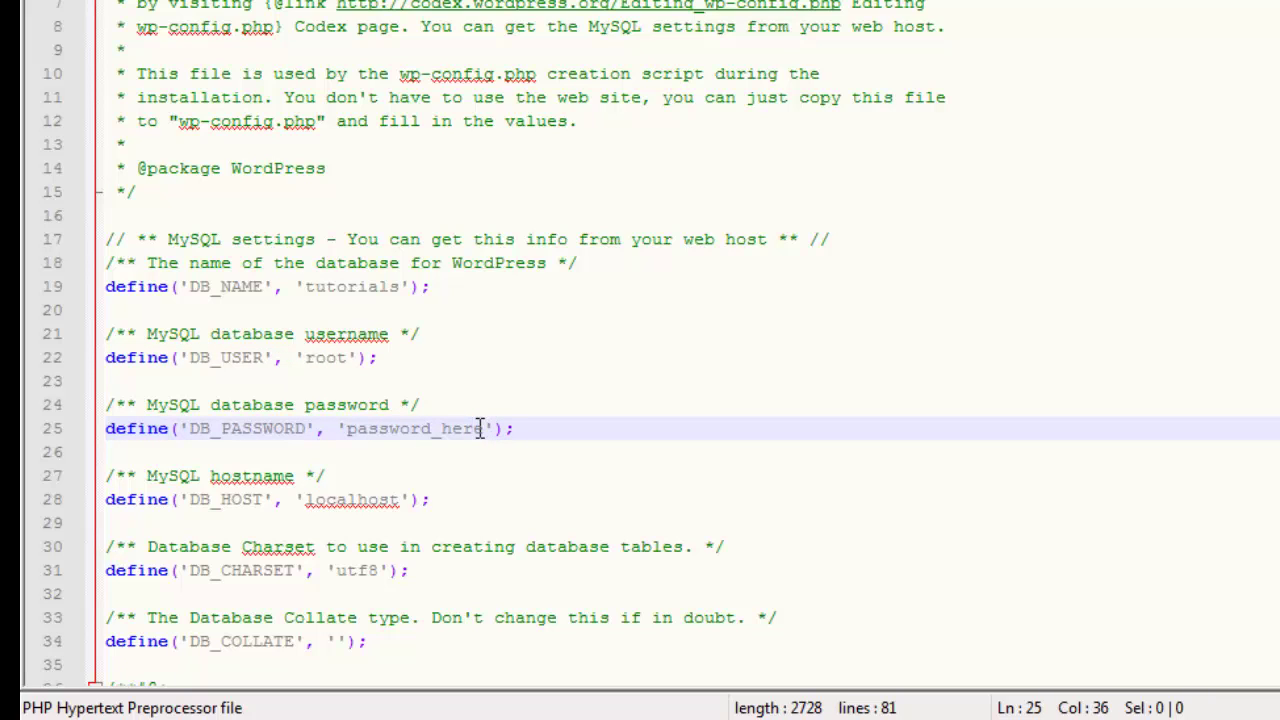
Empty the database password and save the file as wp-config.php in the wptutorials folder
key("Right")
key("BackSpace")
key("BackSpace")
key("BackSpace")
key("BackSpace")
key("BackSpace")
key("BackSpace")
key("BackSpace")
key("BackSpace")
key("BackSpace")
key("BackSpace")
key("BackSpace")
key("BackSpace")
key("BackSpace")
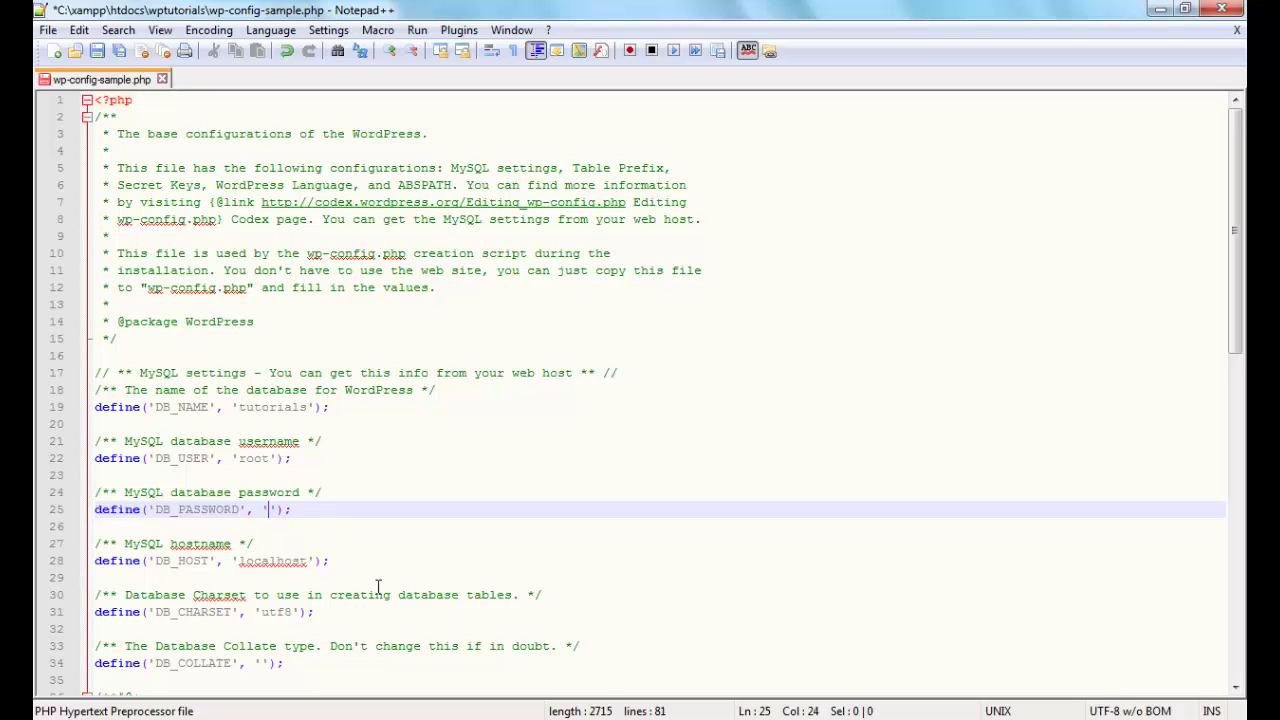
key("ctrl+alt+s")
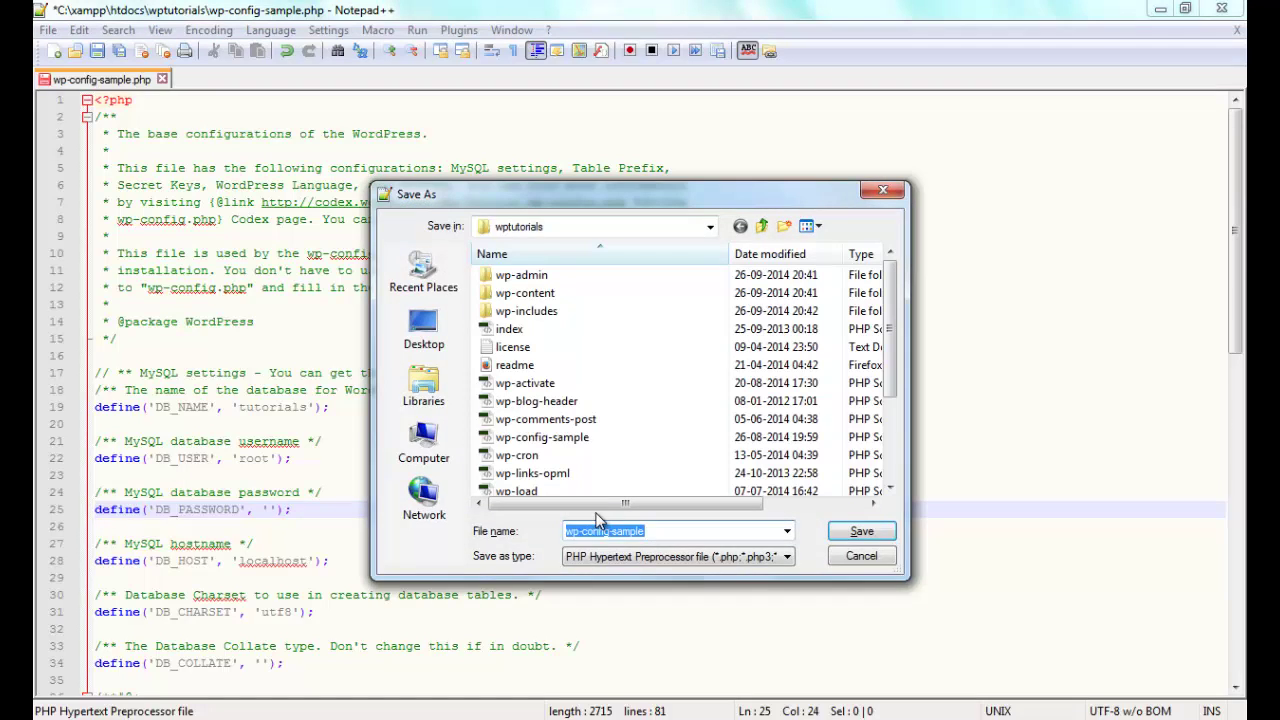
left_click(663, 530)
key("BackSpace")
key("BackSpace")
key("BackSpace")
key("BackSpace")
key("BackSpace")
key("BackSpace")
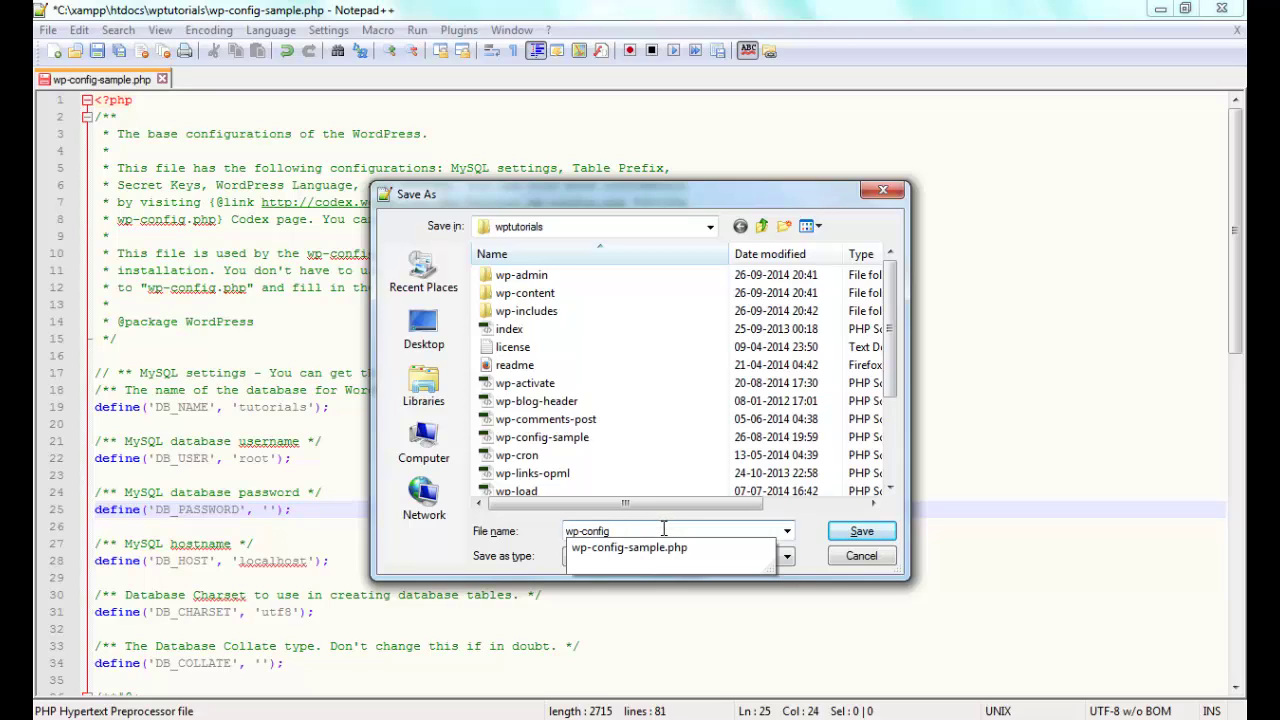
left_click(861, 531)
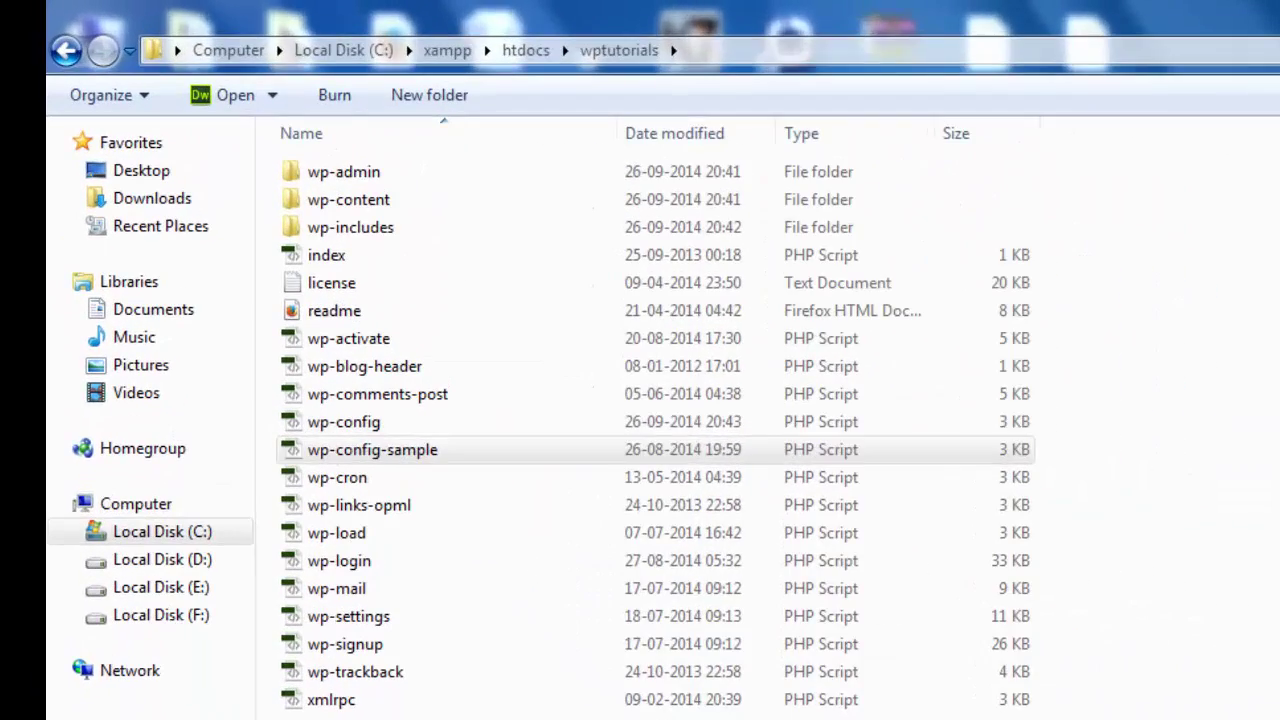
Permanently delete wp-config-sample from the wptutorials folder in Explorer
left_click(791, 698)
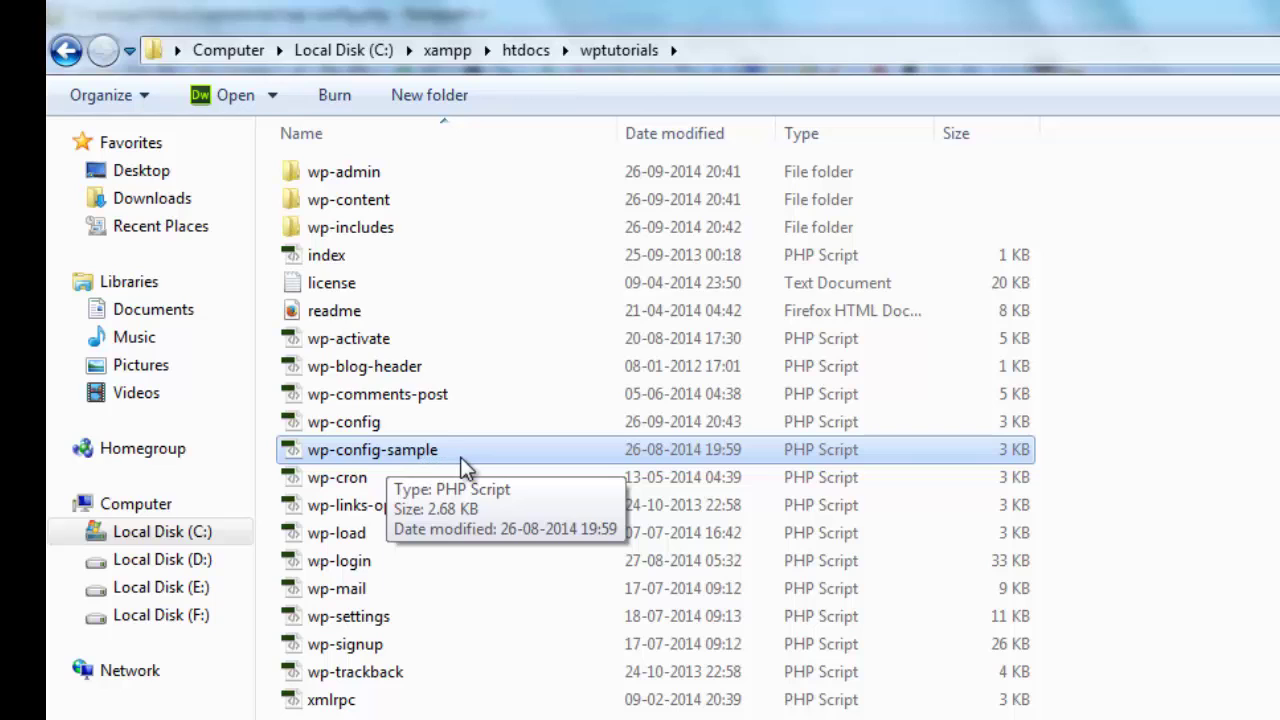
key("Delete")
key("Return")
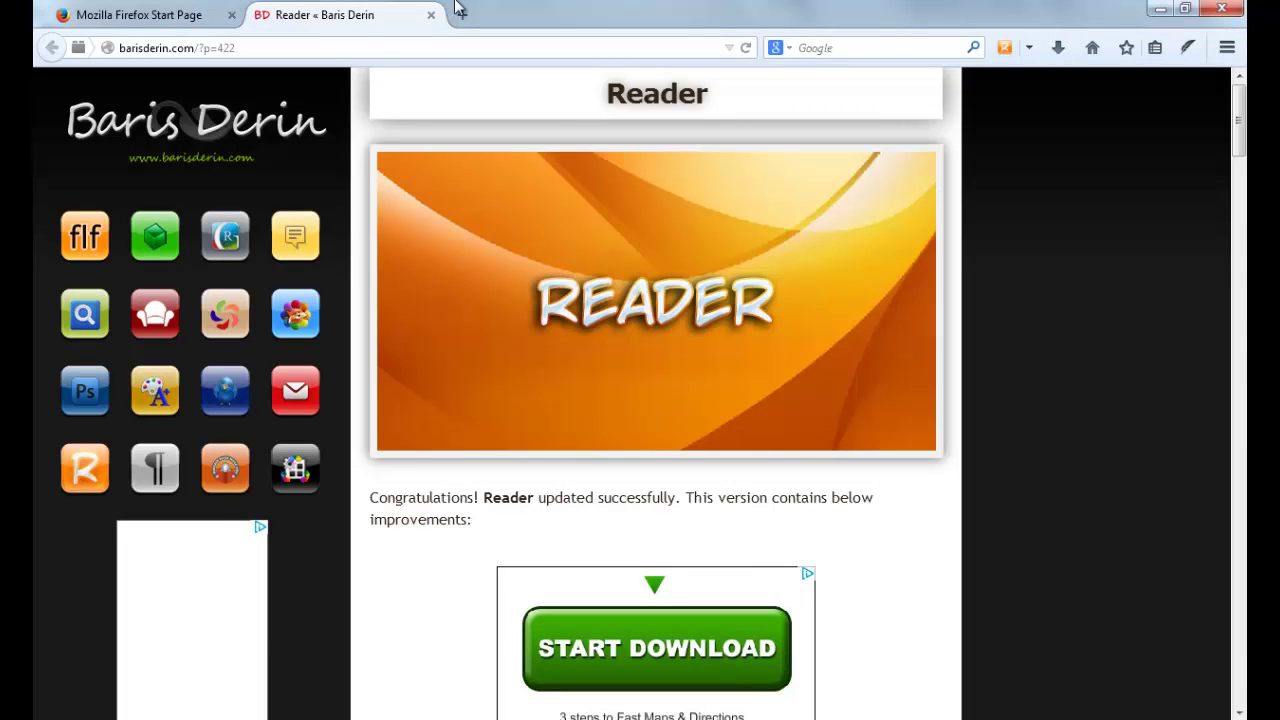
Close the Reader tab and load localhost/wptutorials in Firefox
left_click(431, 16)
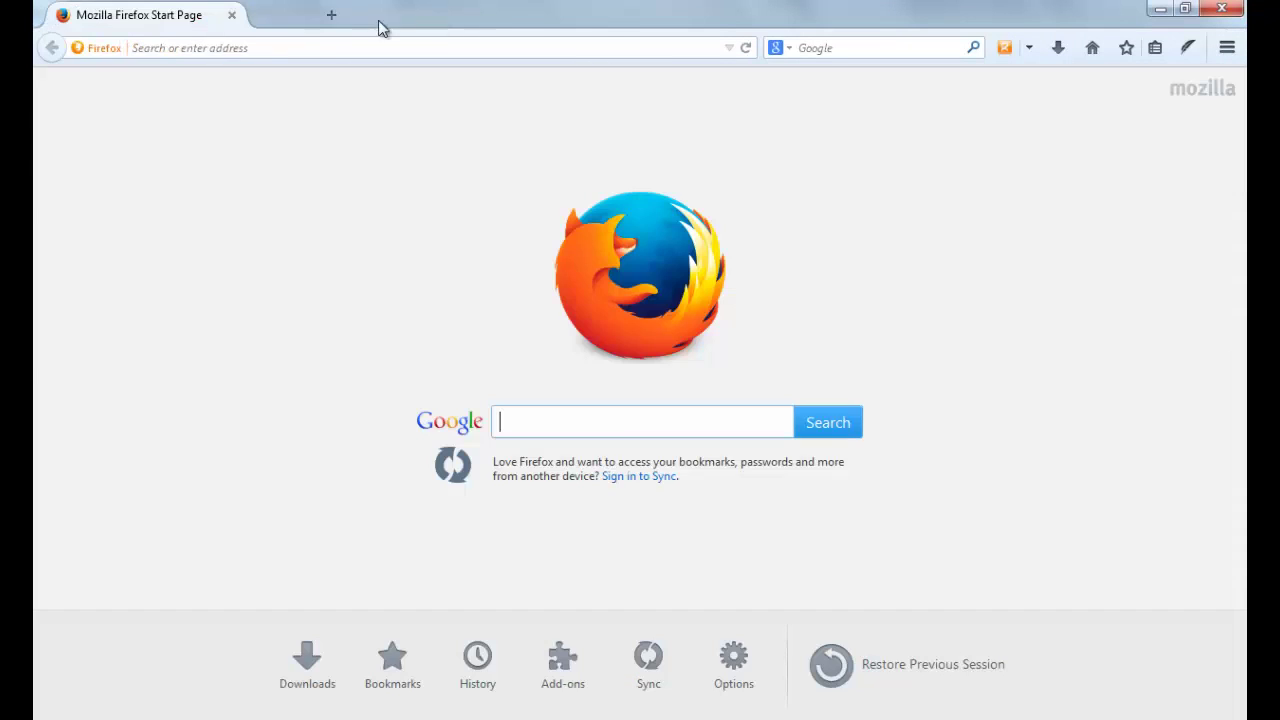
left_click(261, 47)
type("localhost/")
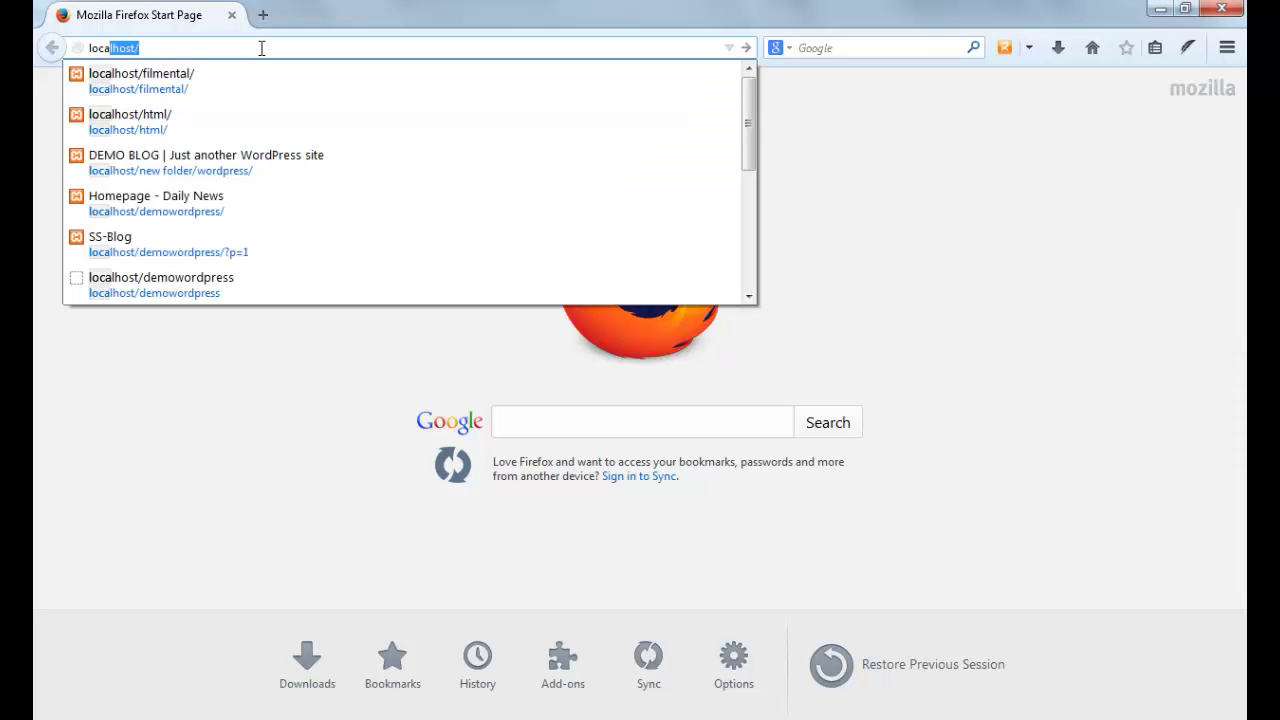
key("Return")
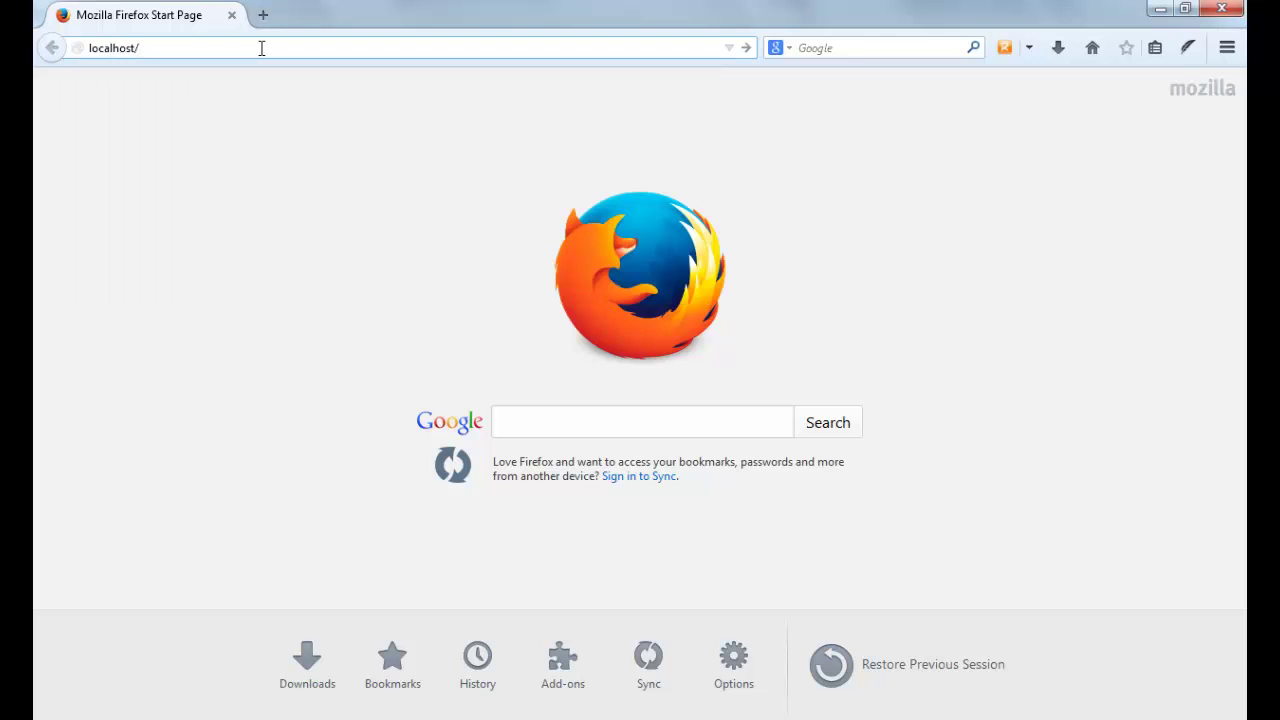
type("t")
key("BackSpace")
type("wptutorials")
key("Return")
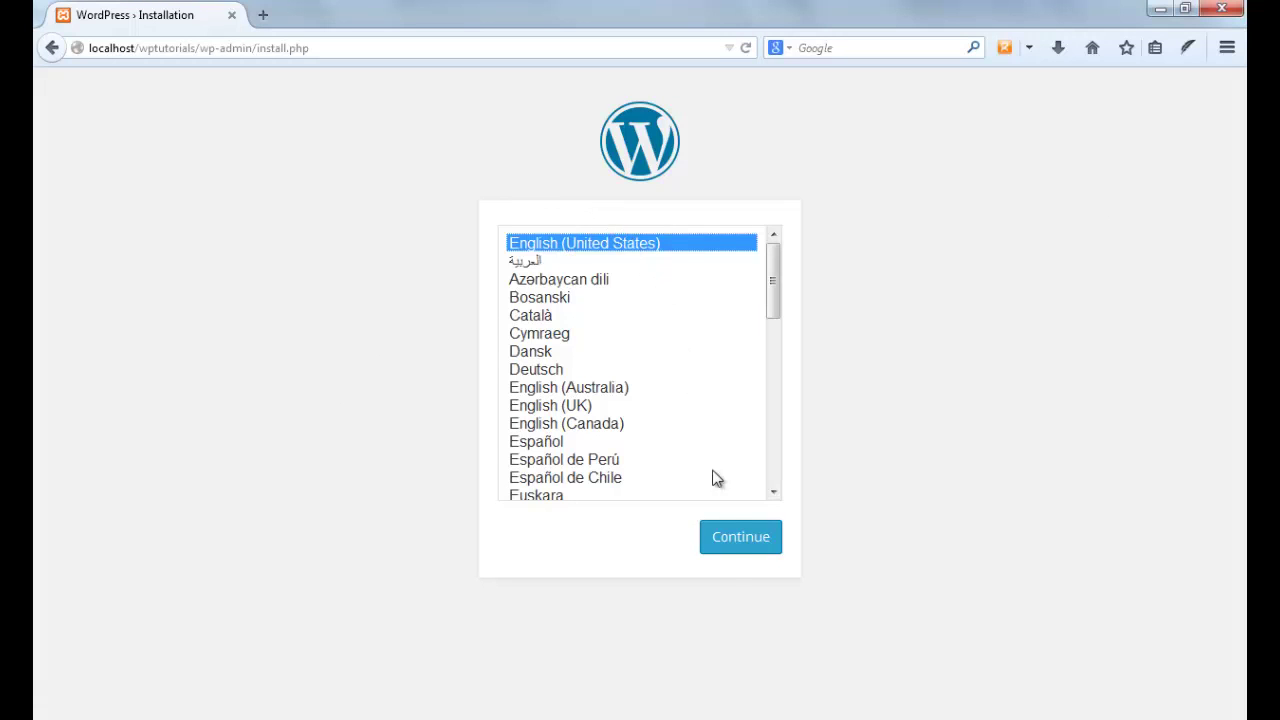
Keep English (United States), enter site title DEMO SITE and the admin username
left_click(728, 540)
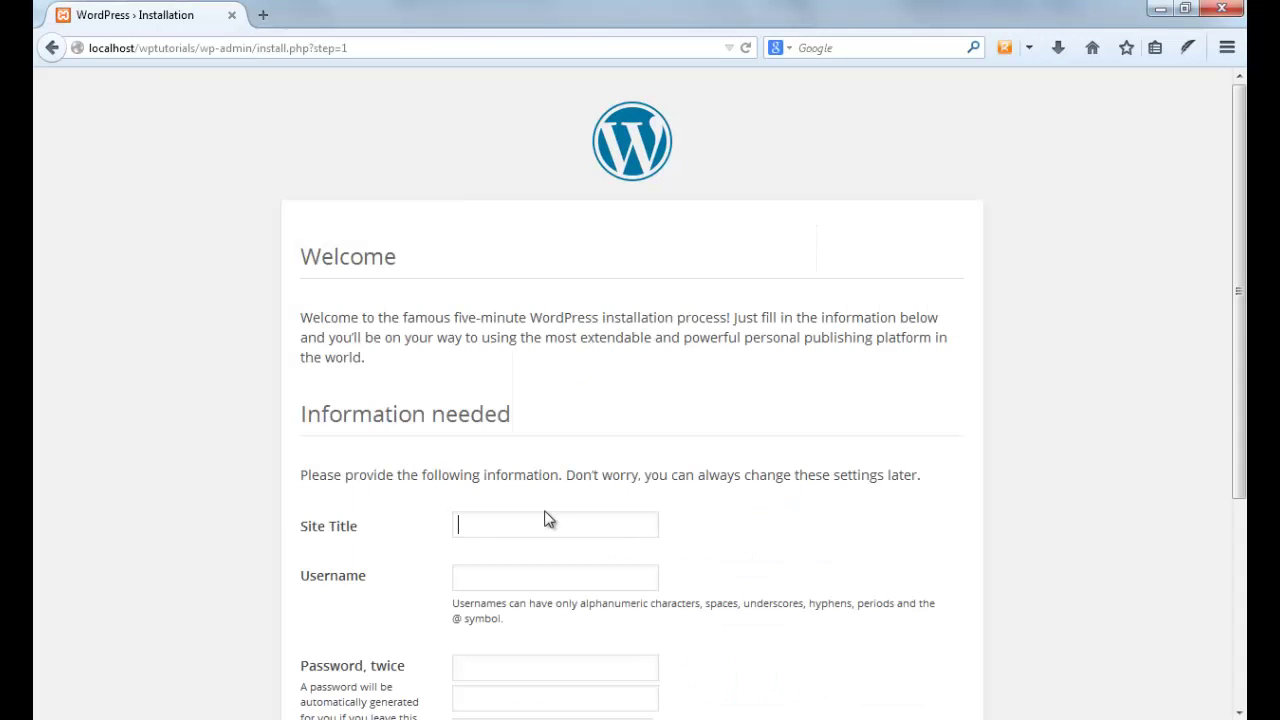
type("DEMO SITE")
key("Tab")
type("S")
key("BackSpace")
type("surendra")
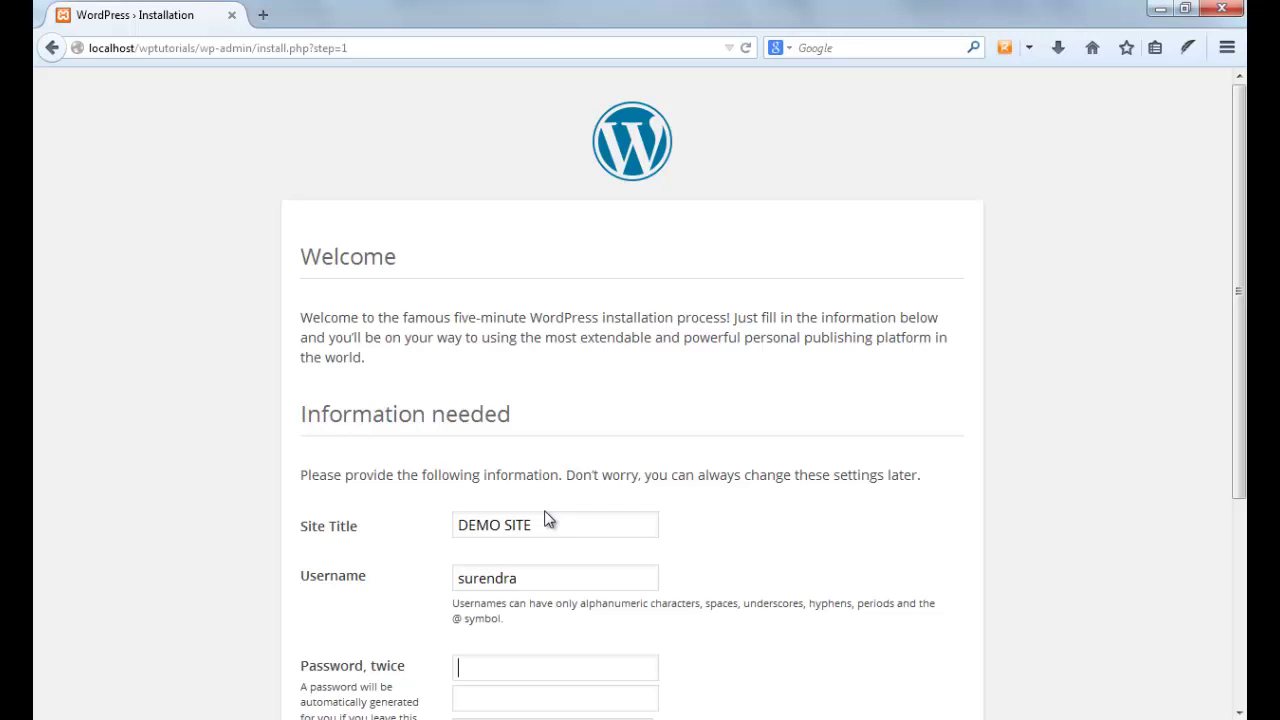
type("••••")
scroll(1244, 445, "down", 4)
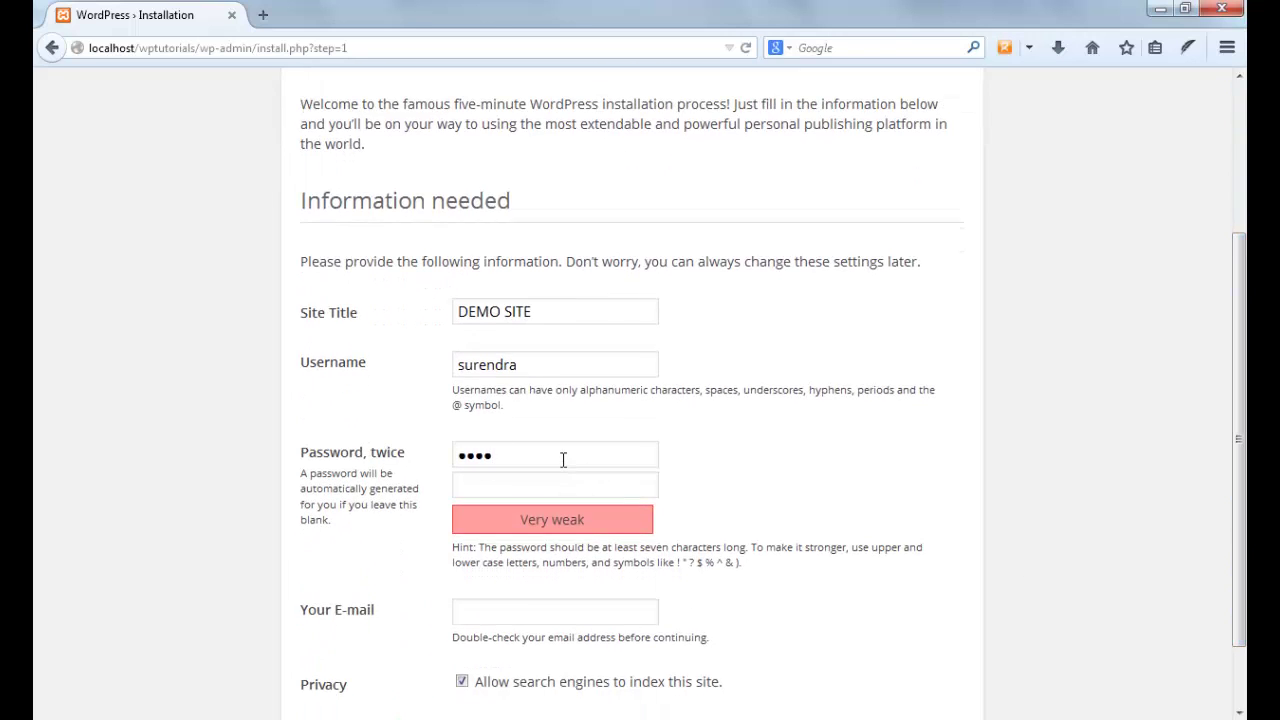
Enter the admin password twice and the admin e-mail, then install WordPress
key("BackSpace")
key("BackSpace")
key("BackSpace")
type("aaaaaaaa")
key("Tab")
type("aaaaa")
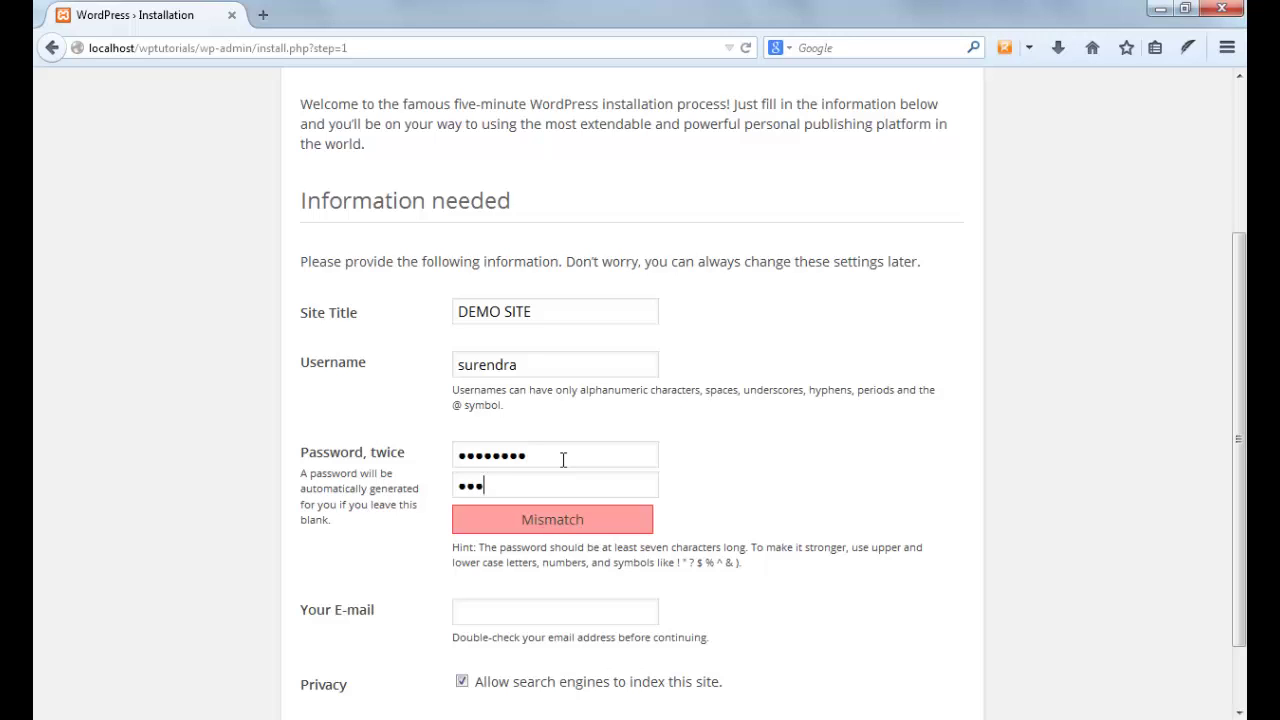
type("aaaa")
key("Tab")
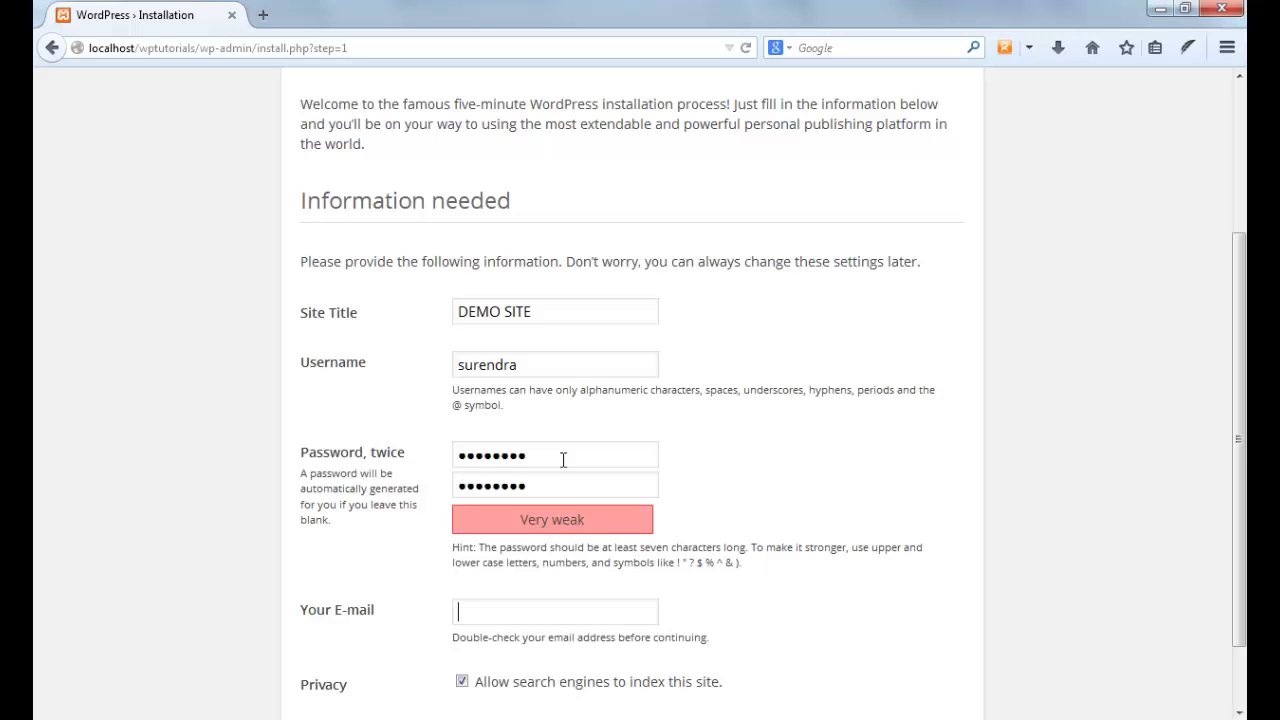
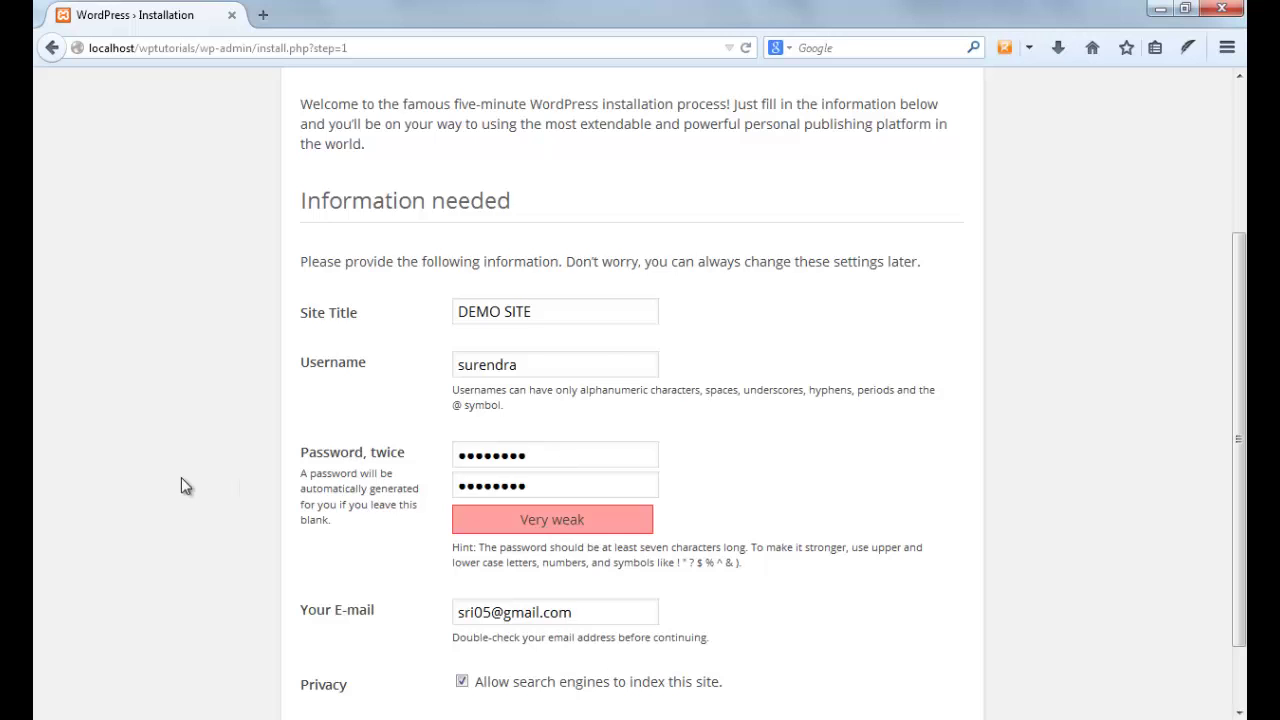
scroll(181, 478, "down", 2)
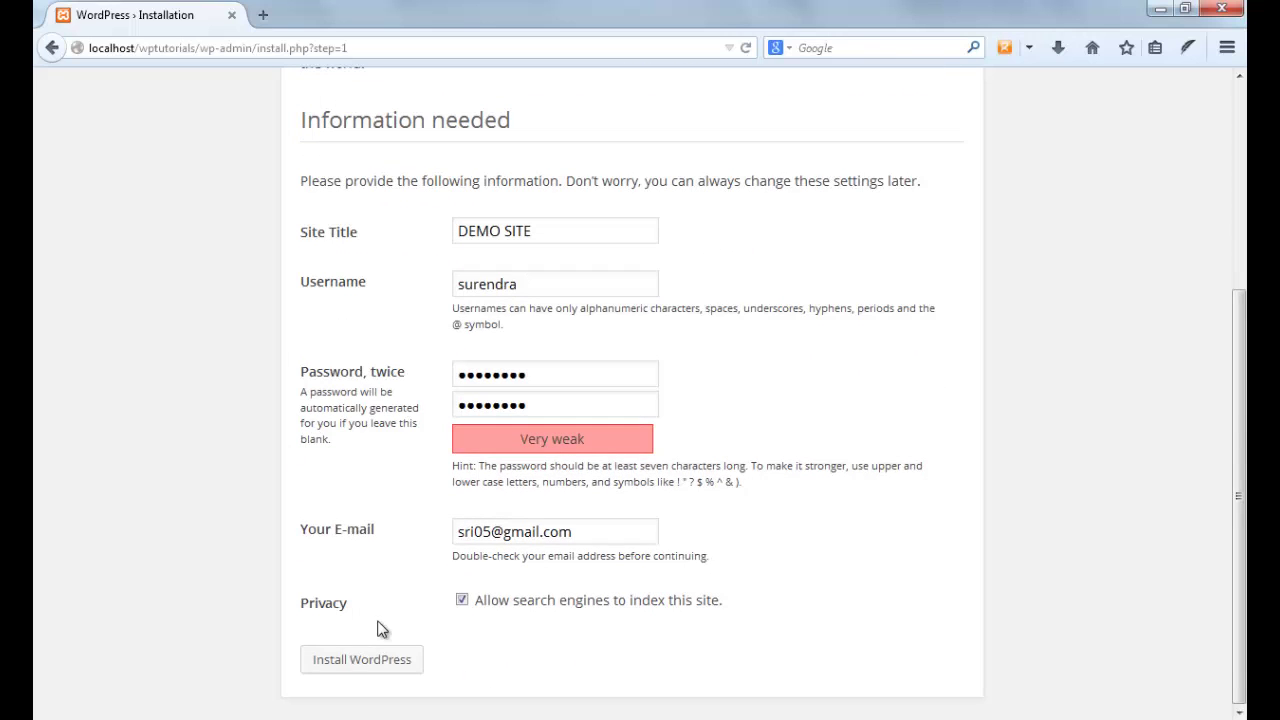
left_click(343, 658)
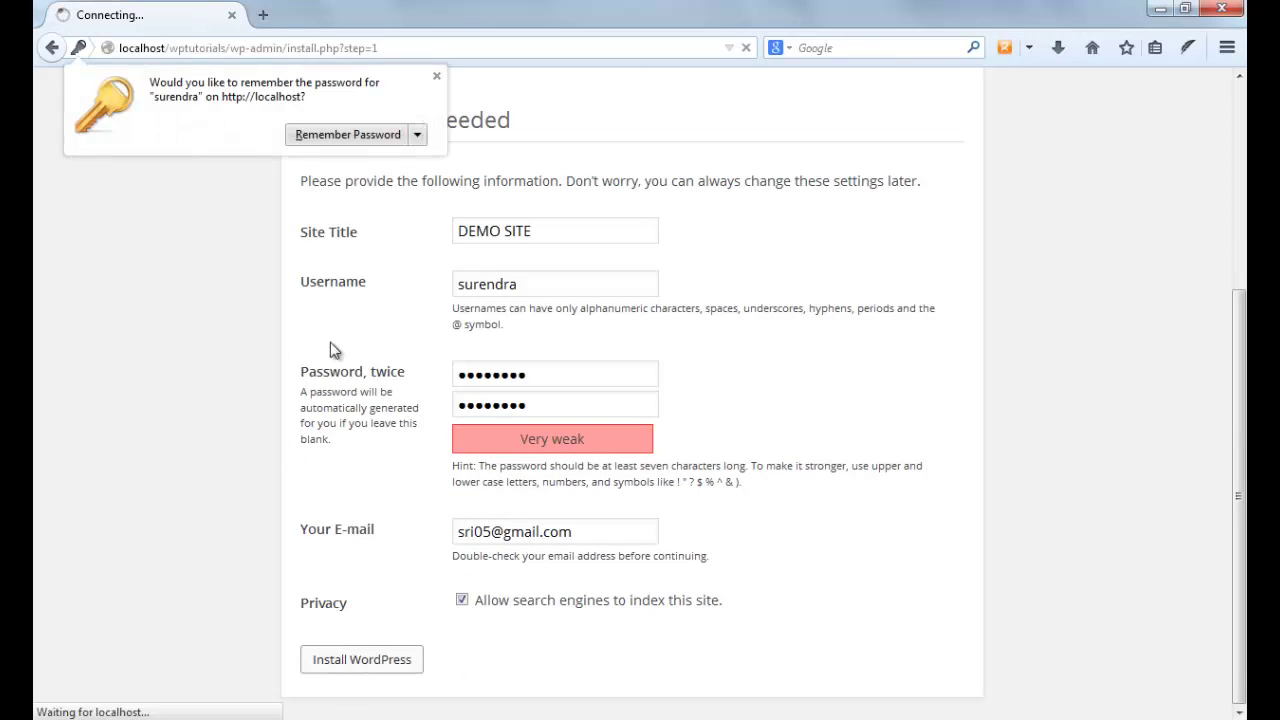
Dismiss the save-password offer and go from the Success page to the login screen
left_click(436, 76)
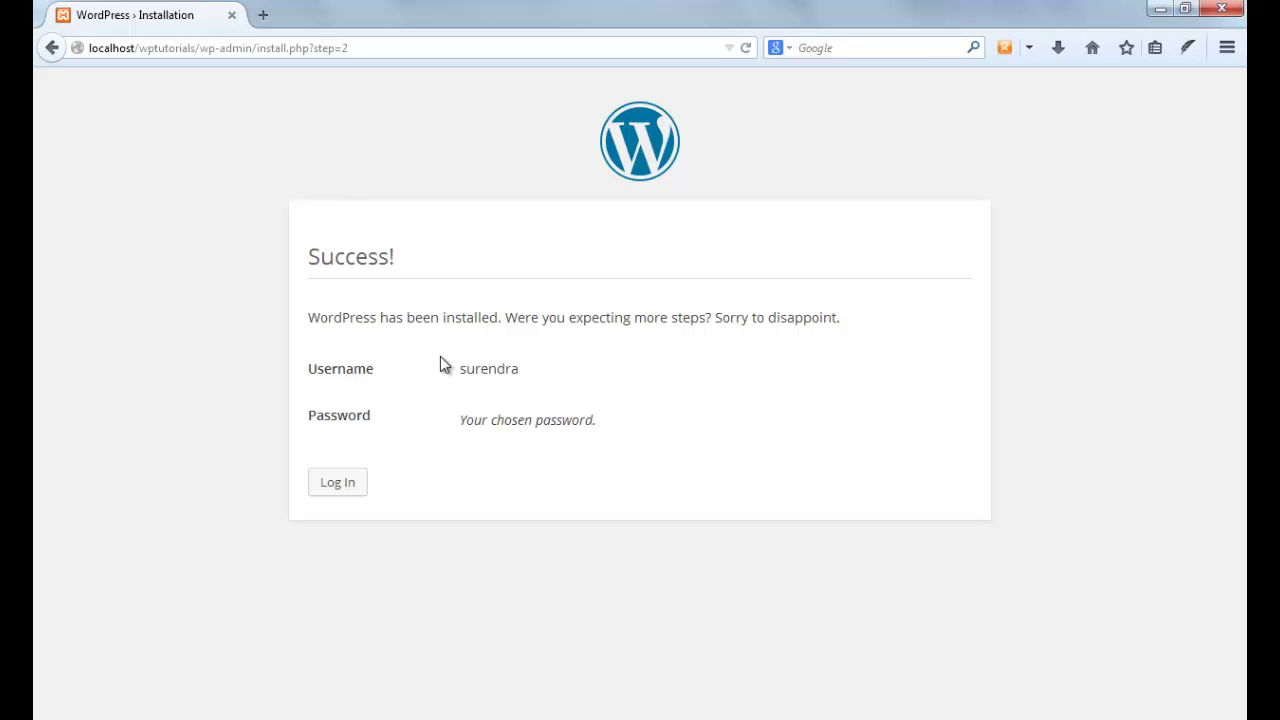
left_click(352, 499)
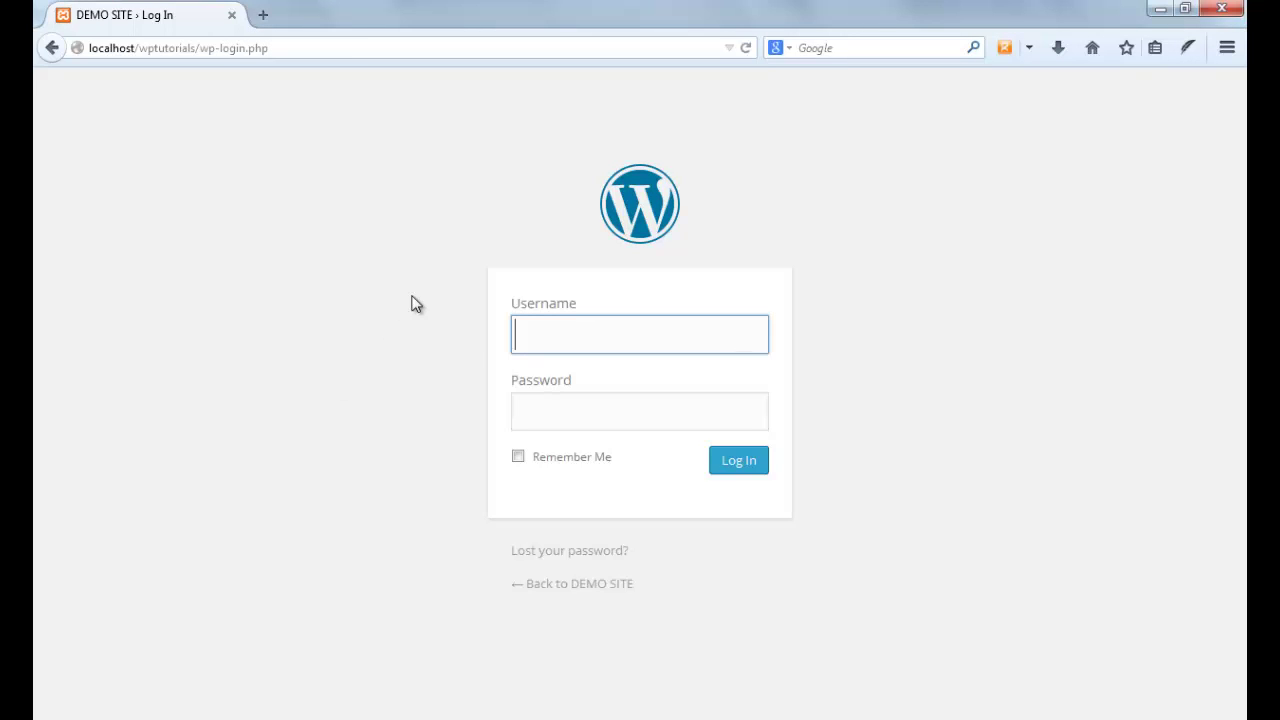
Log in with the admin username and password, declining to save the password
type("s")
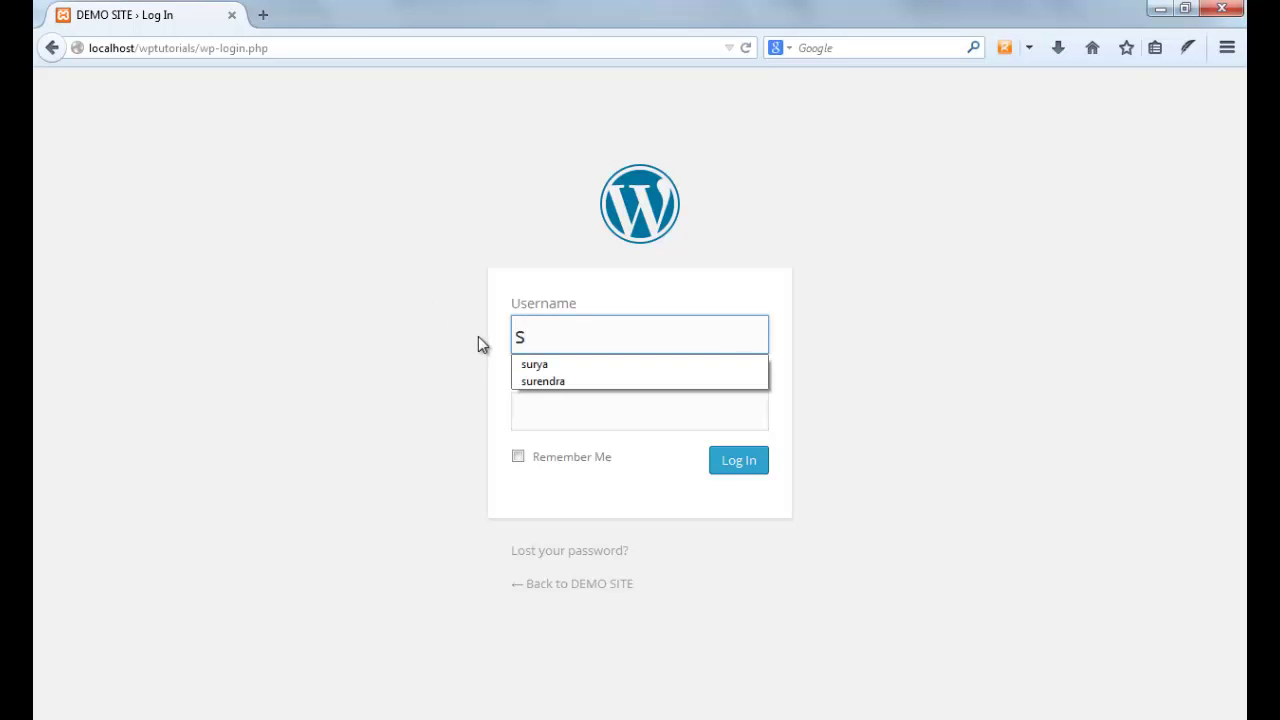
type("urend")
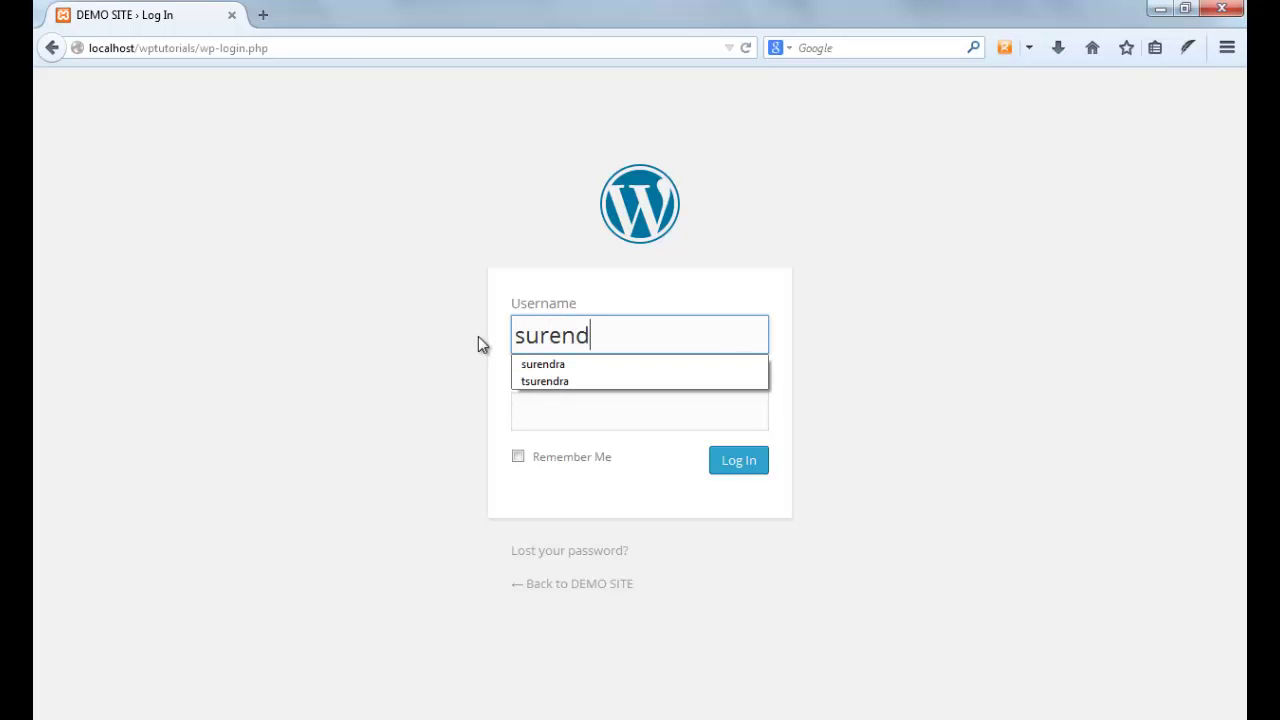
type("ra")
key("Tab")
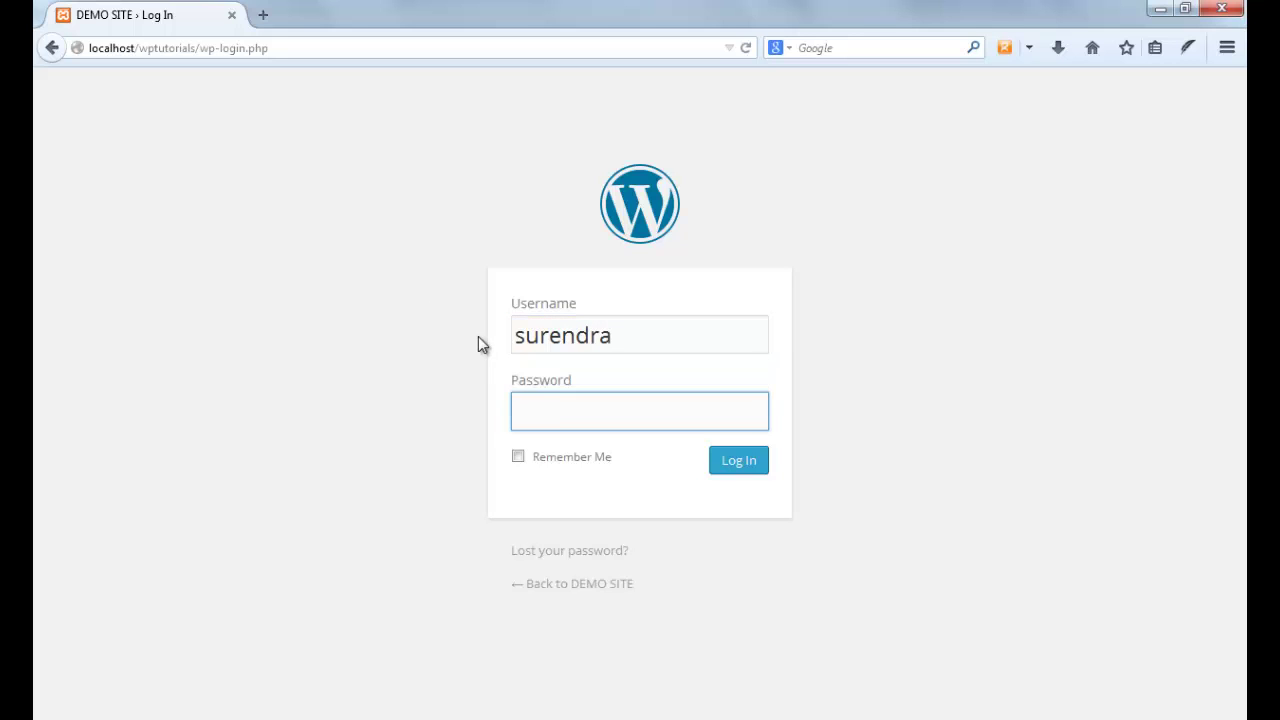
type("admin123")
left_click(760, 472)
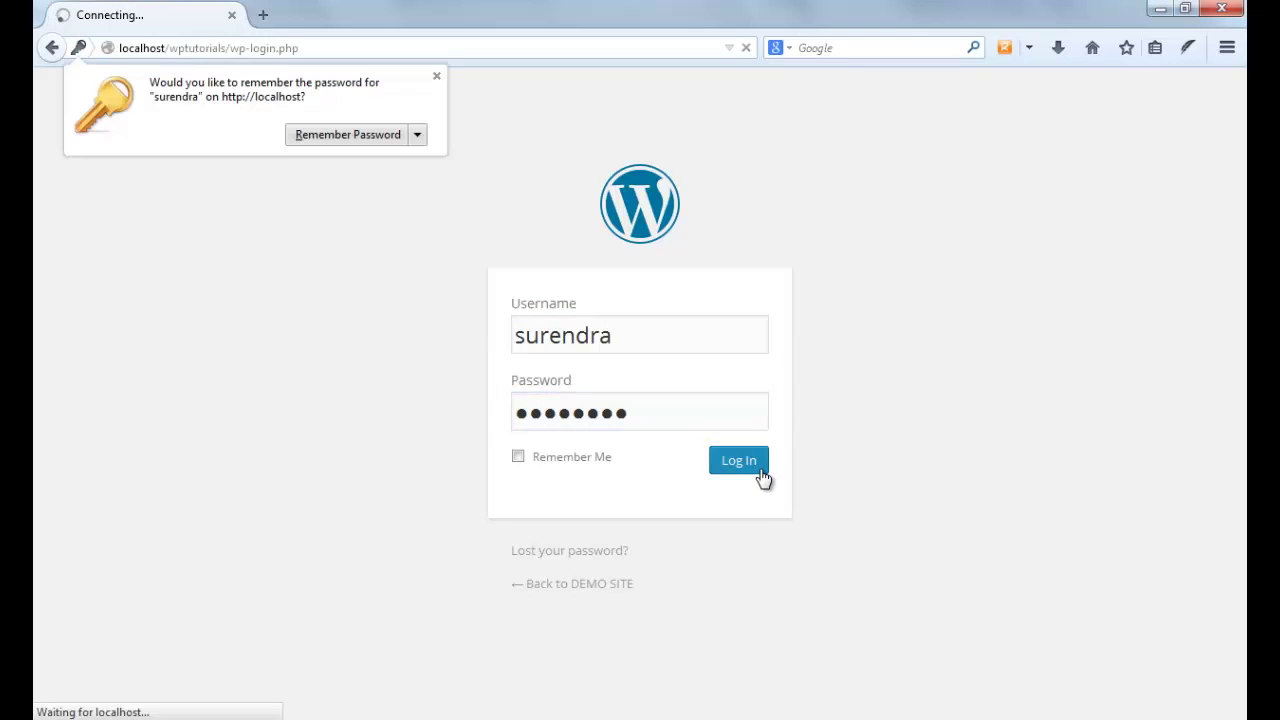
left_click(437, 74)
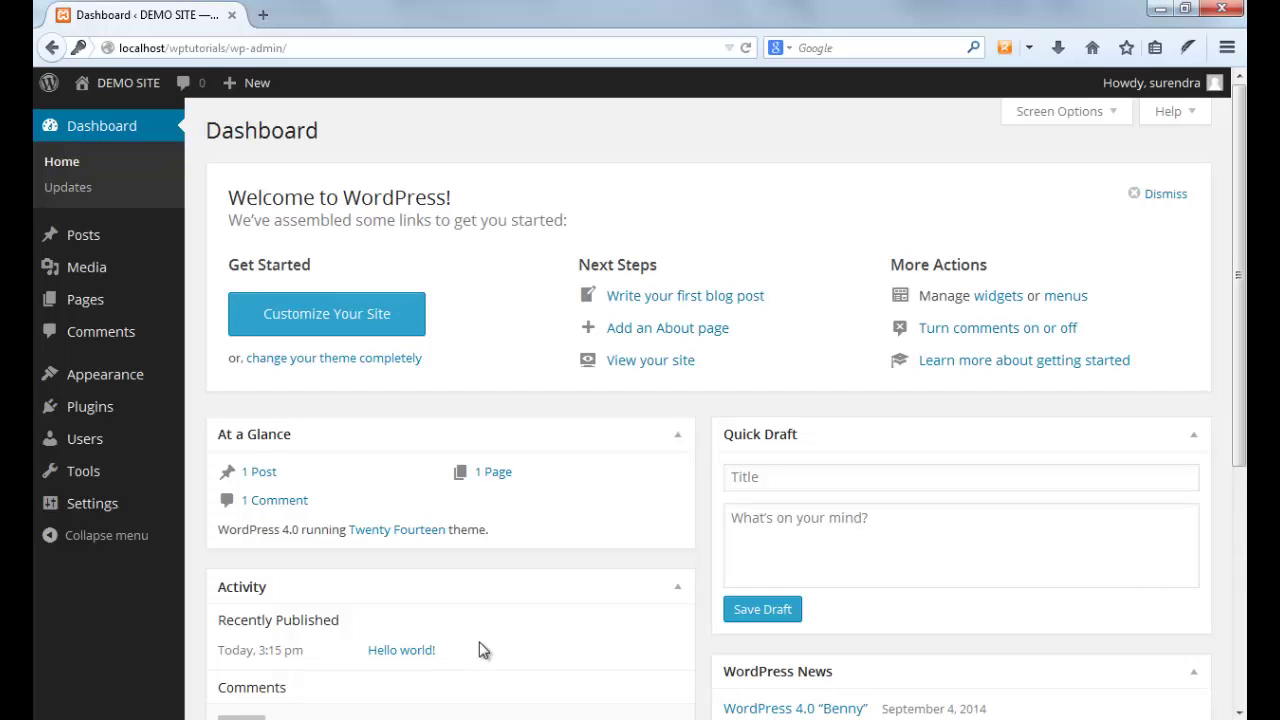
mouse_move(352, 719)
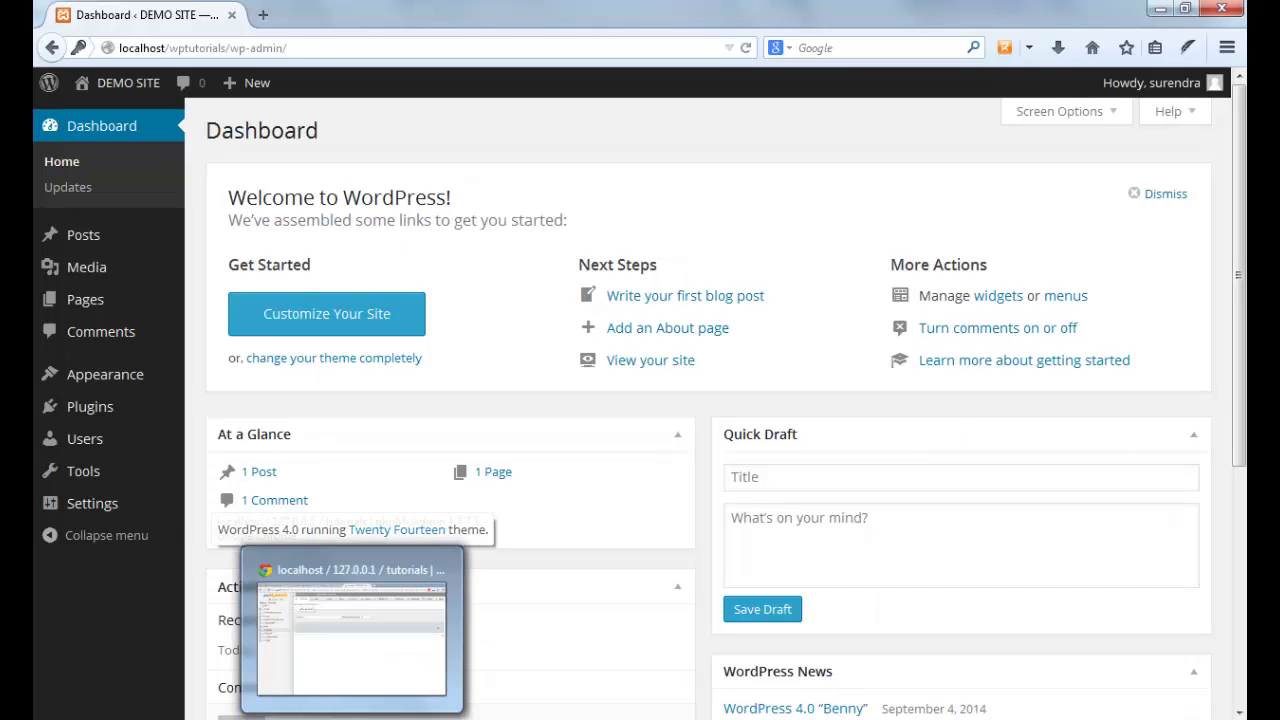
left_click(352, 630)
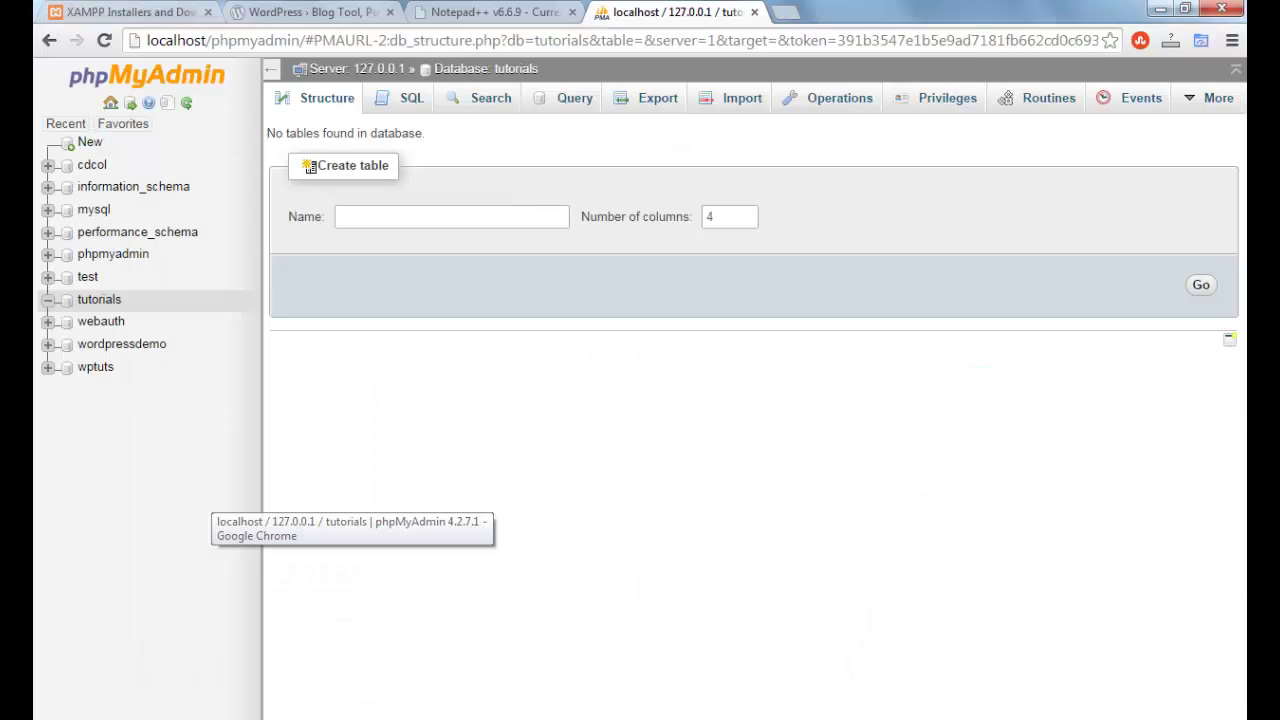
left_click(100, 302)
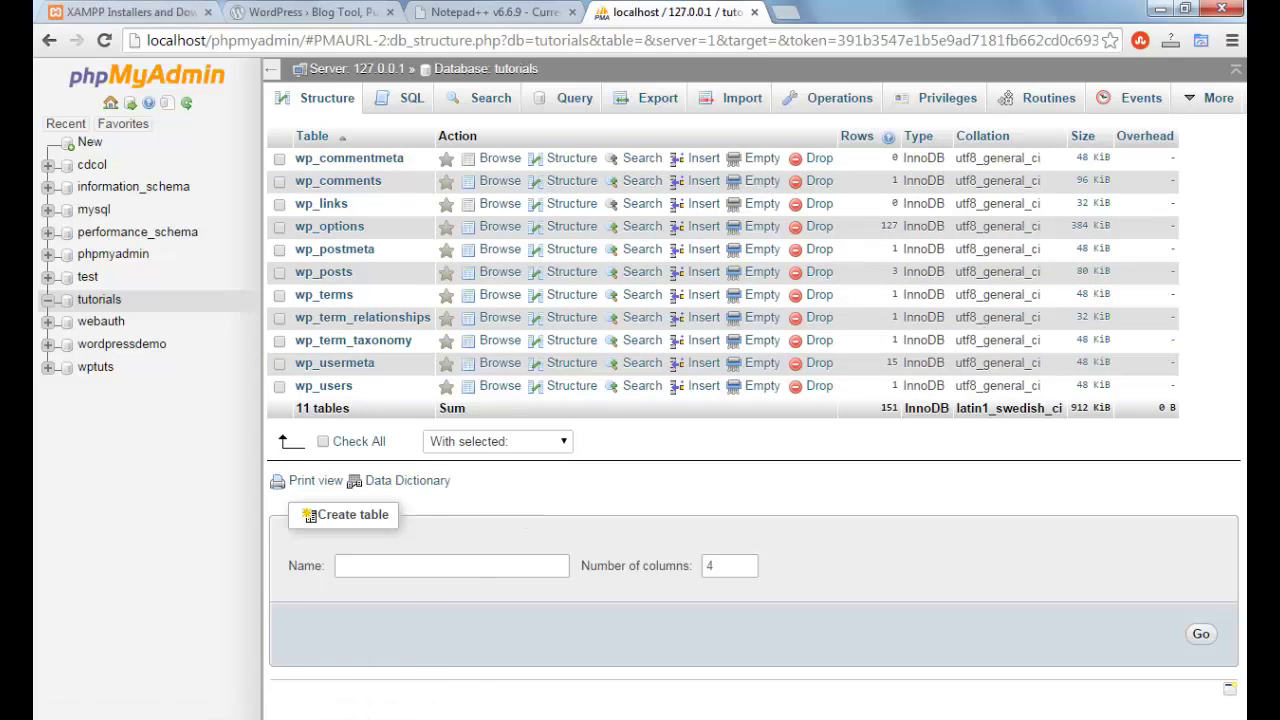
mouse_move(352, 719)
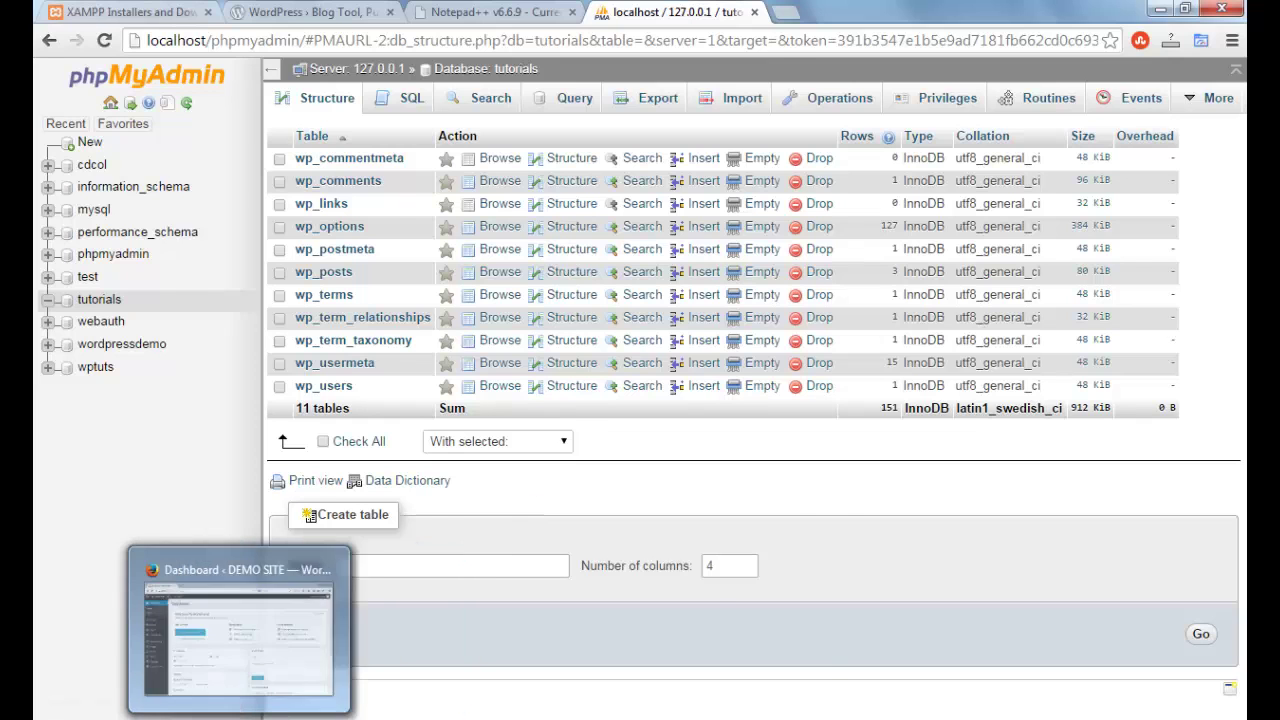
left_click(220, 719)
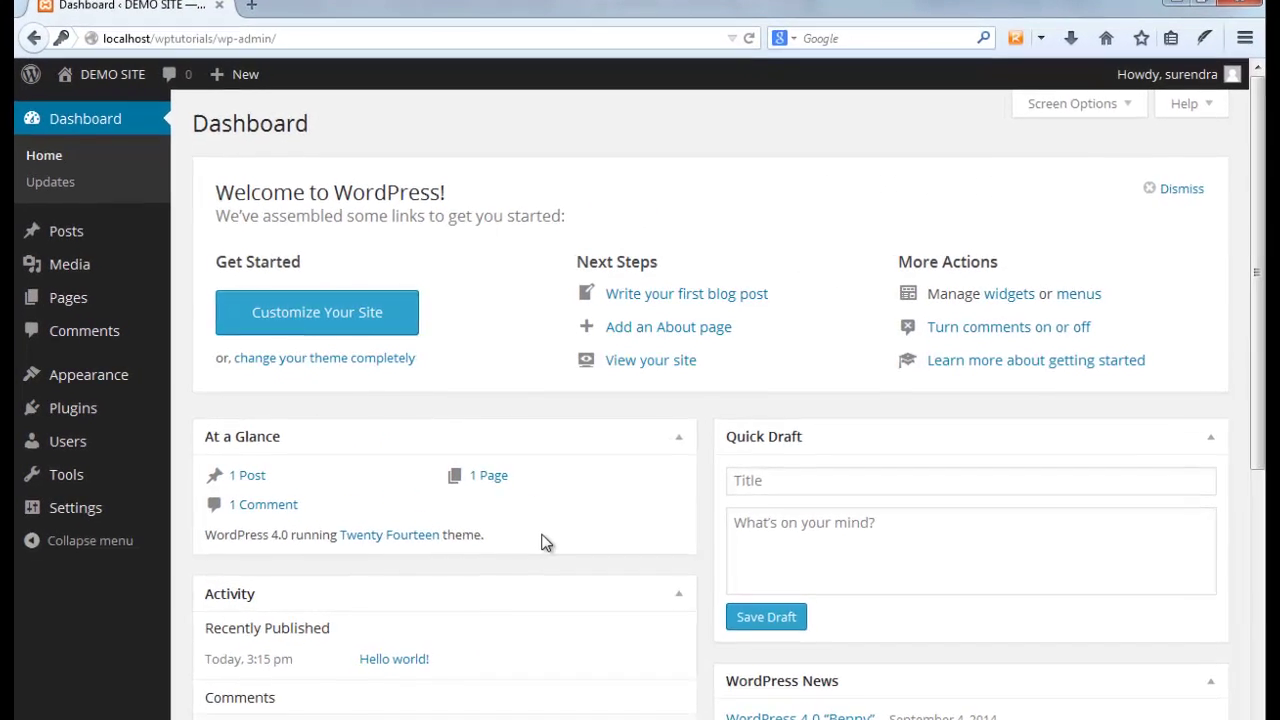